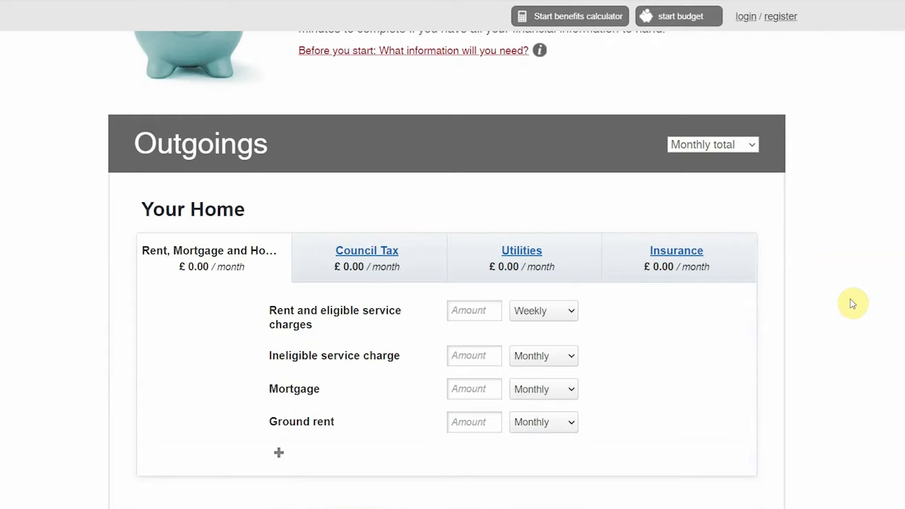
# Step: Enter 87.19 weekly for rent and eligible service charges under Your Home
pyautogui.scroll(-2, 851, 302)
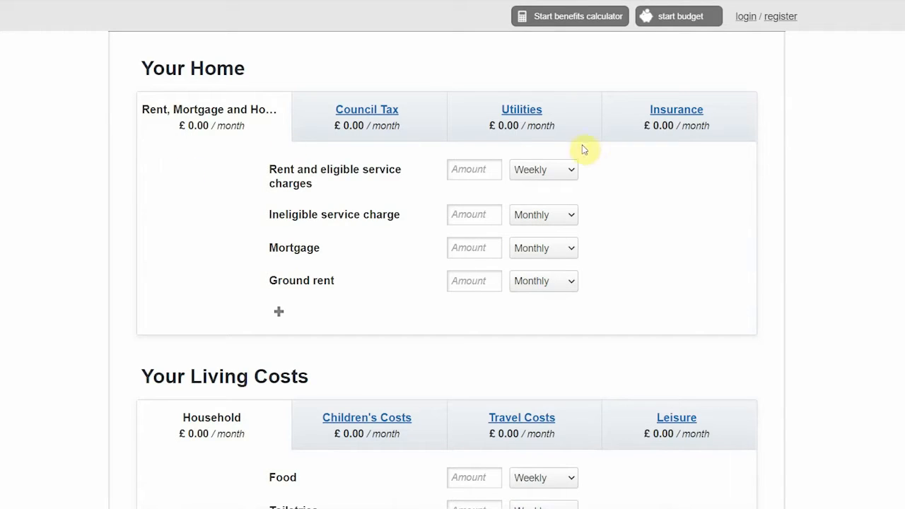
pyautogui.click(476, 171)
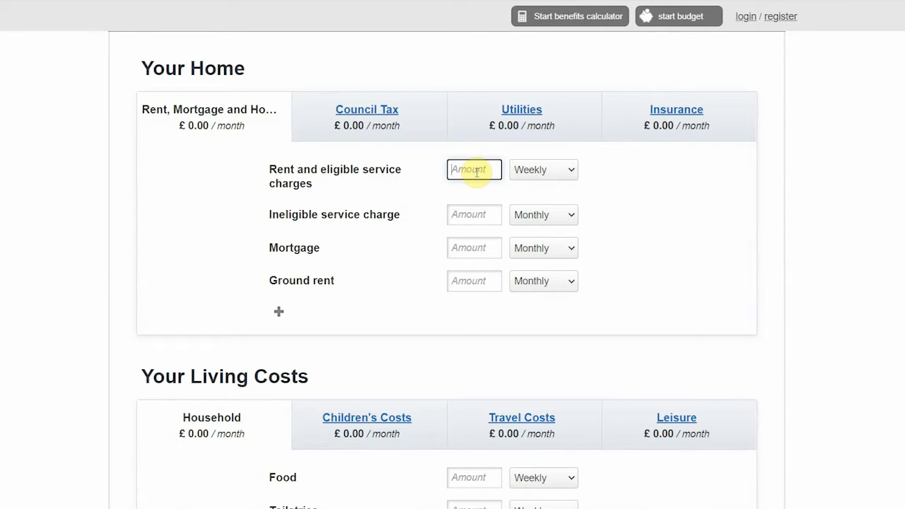
pyautogui.write('87.19')
pyautogui.click(549, 174)
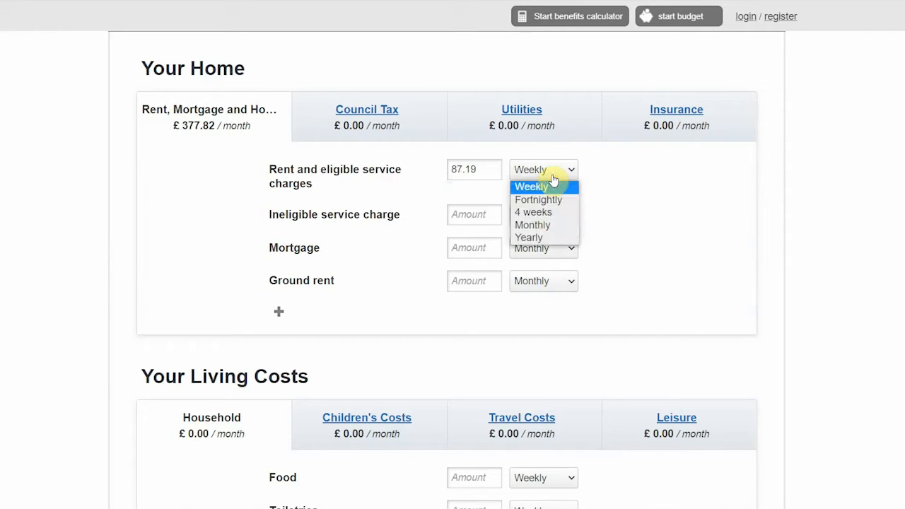
pyautogui.click(552, 180)
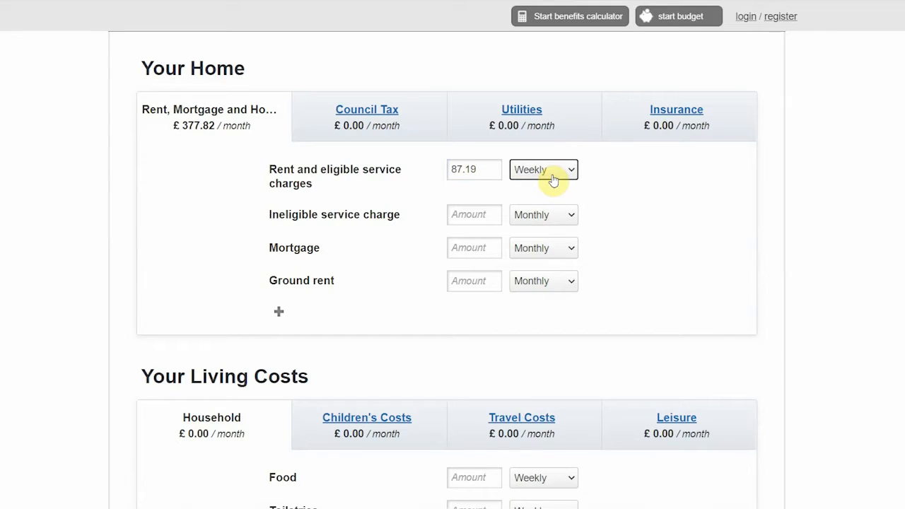
pyautogui.click(480, 216)
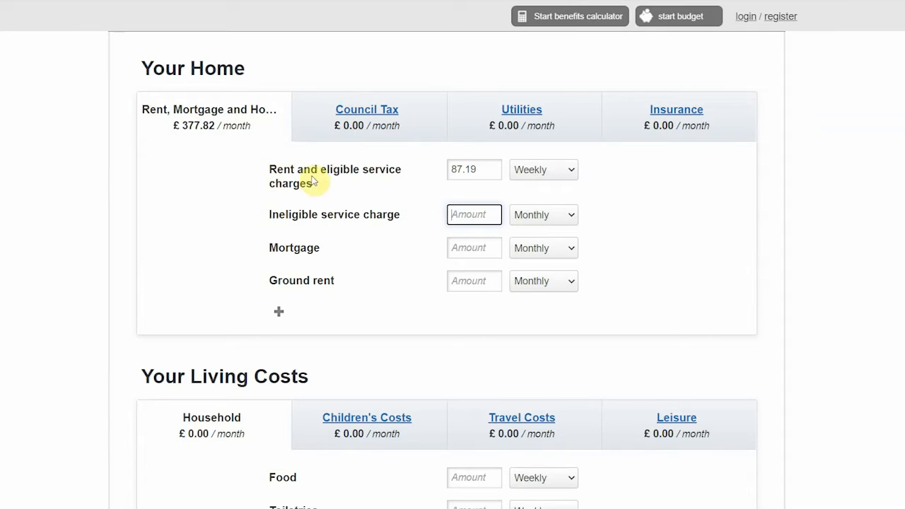
# Step: Enter a Council Tax outgoing of 40 and set its frequency to monthly
pyautogui.click(378, 113)
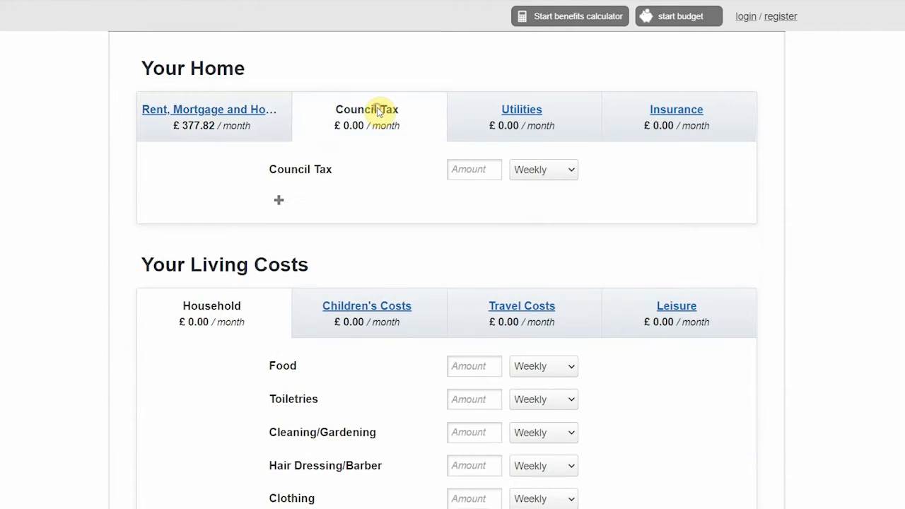
pyautogui.click(468, 170)
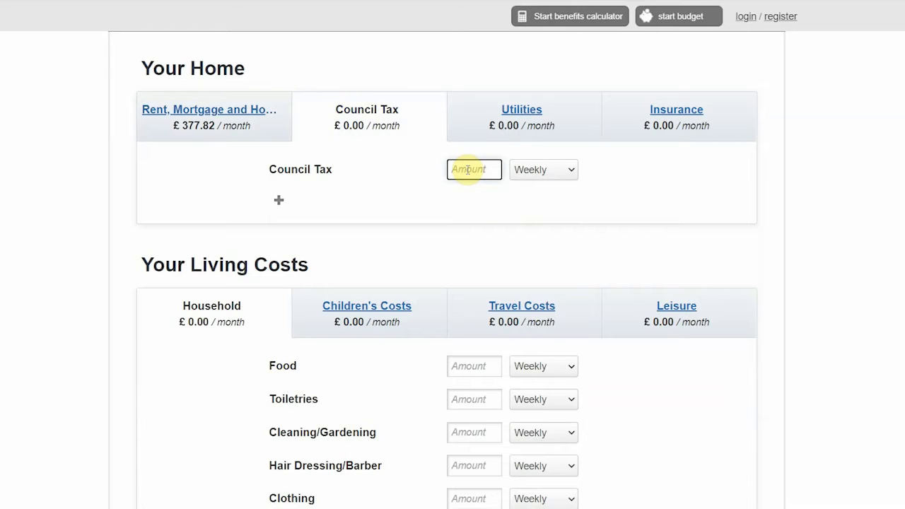
pyautogui.write('40')
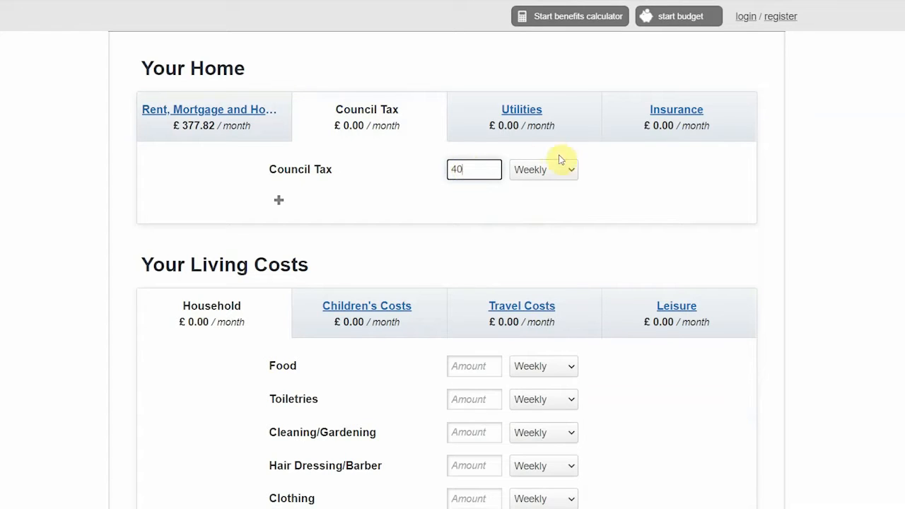
pyautogui.click(558, 170)
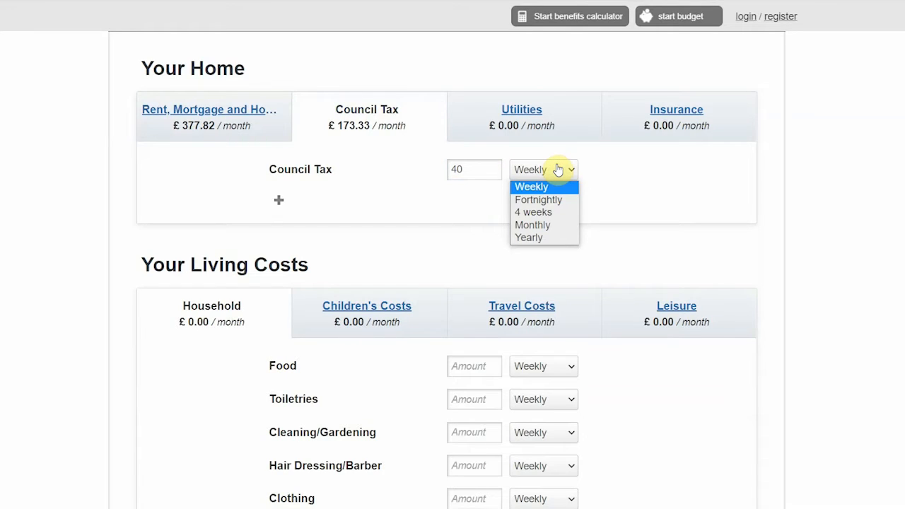
pyautogui.click(543, 226)
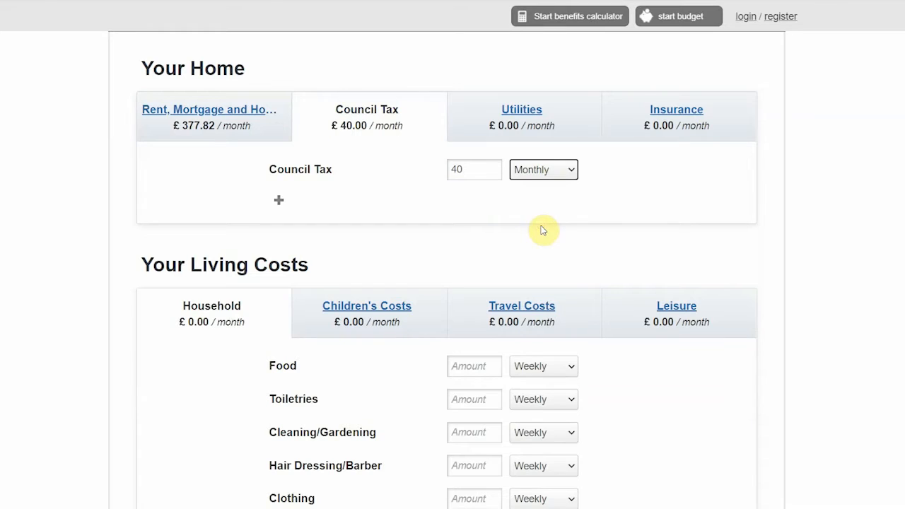
# Step: Enter utility costs of 20 weekly for gas and 20 weekly for electricity
pyautogui.click(526, 118)
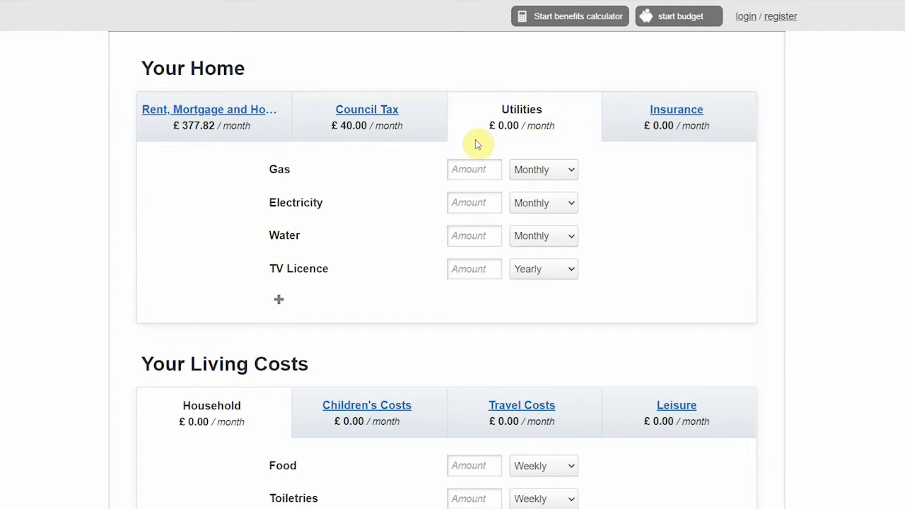
pyautogui.click(475, 169)
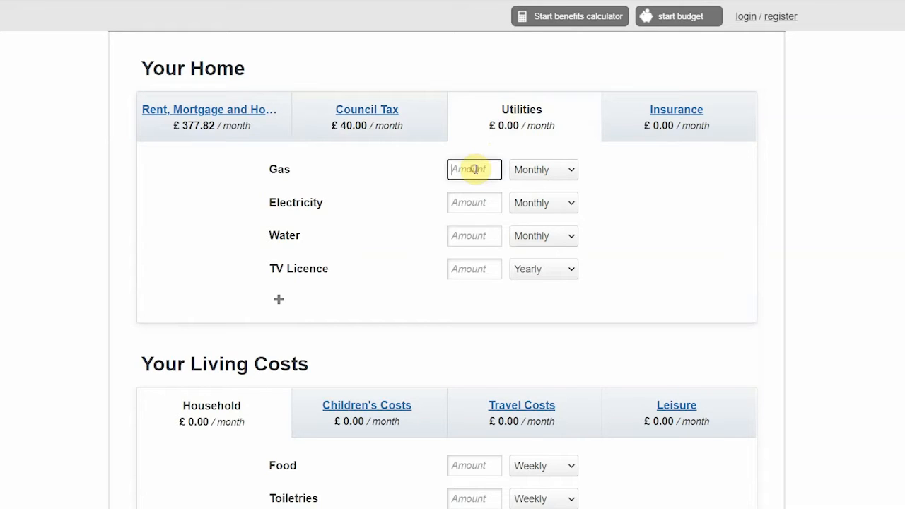
pyautogui.write('20')
pyautogui.click(541, 176)
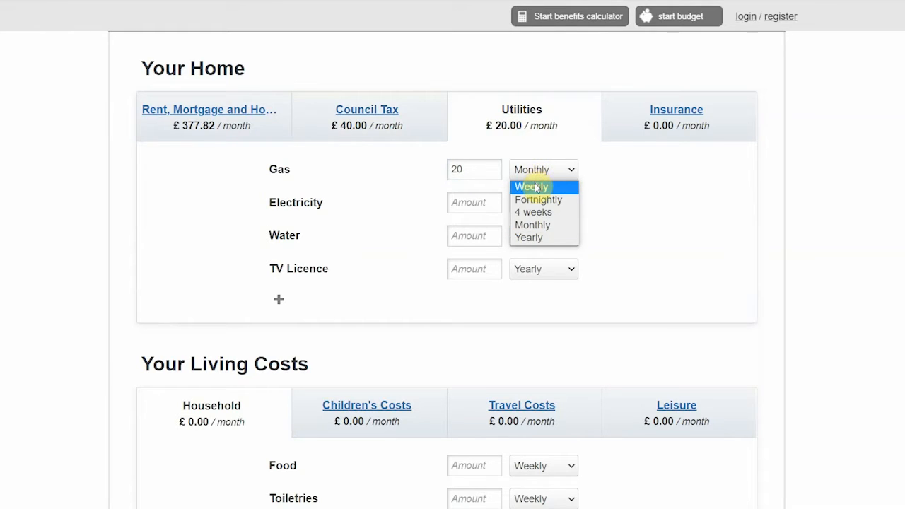
pyautogui.click(534, 186)
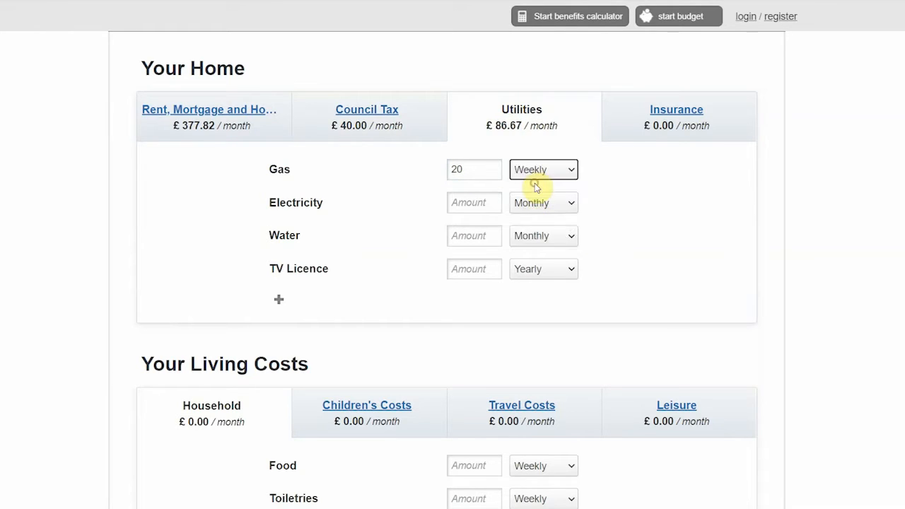
pyautogui.click(482, 204)
pyautogui.write('20')
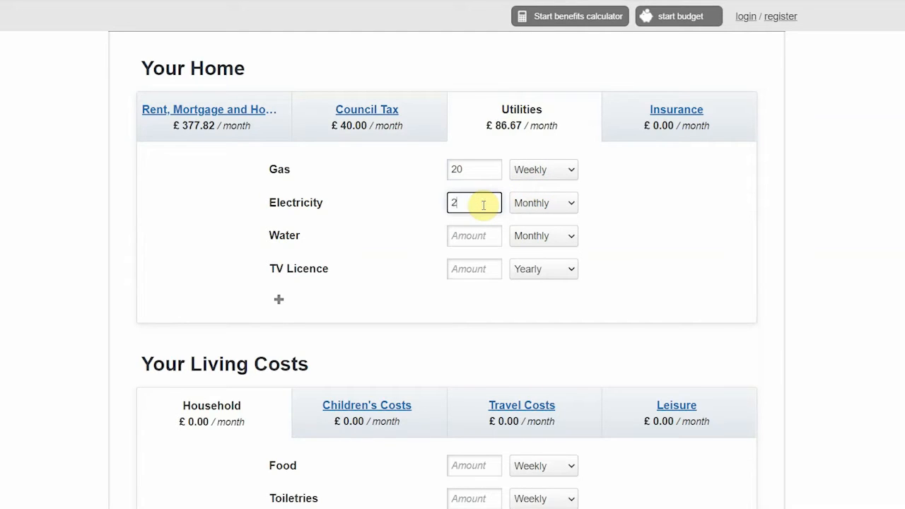
pyautogui.click(544, 205)
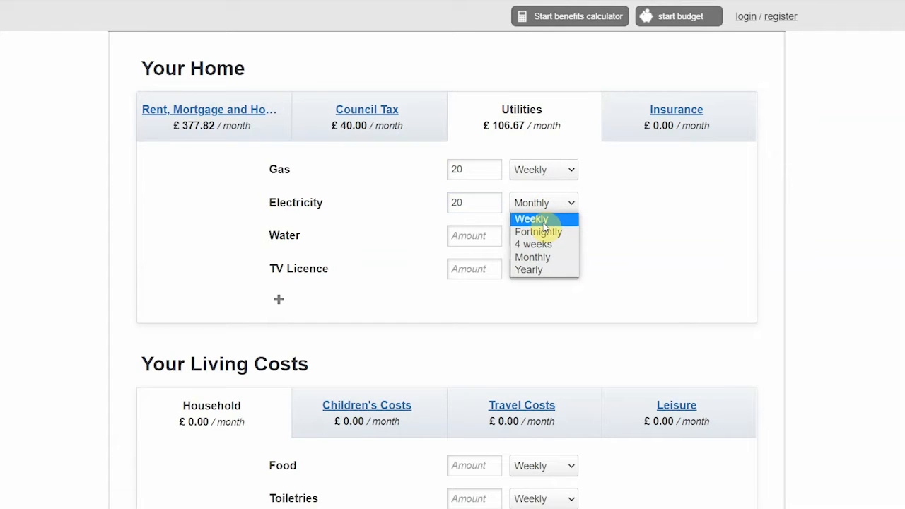
pyautogui.click(539, 220)
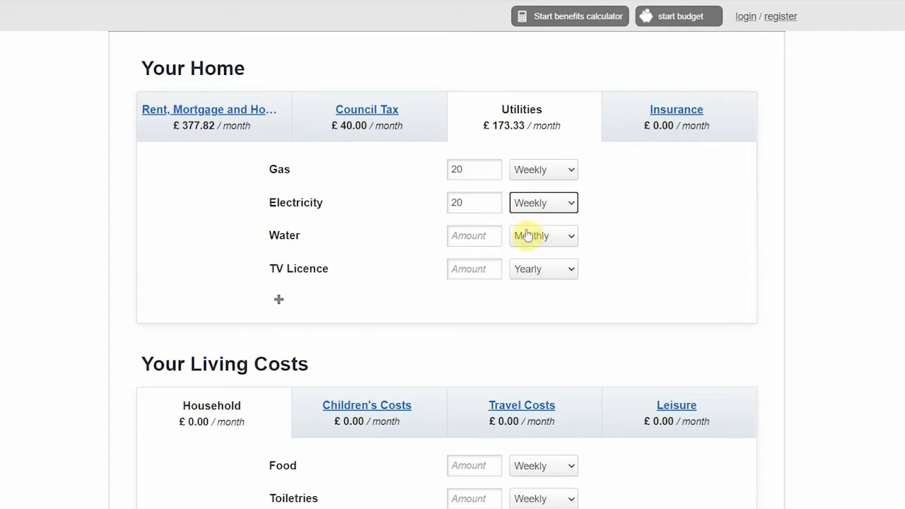
# Step: Enter 25 for water in the utility costs with a monthly frequency
pyautogui.click(484, 239)
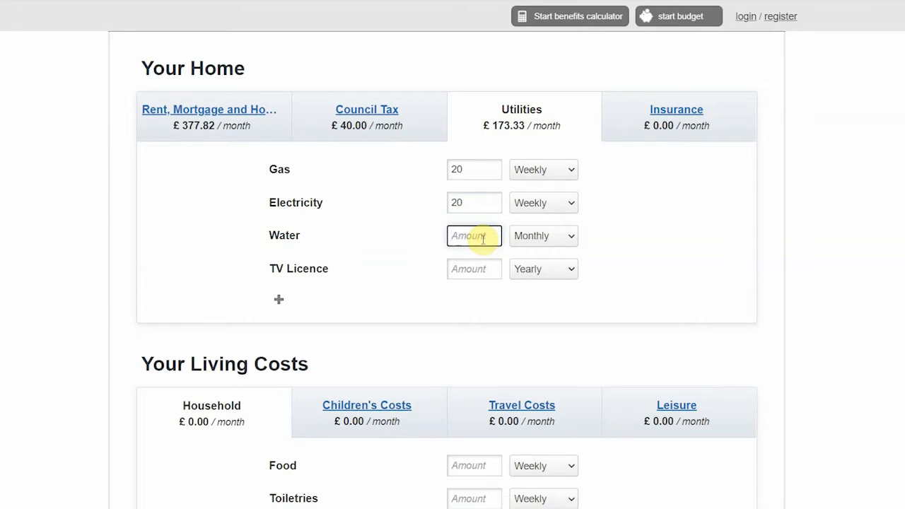
pyautogui.write('25')
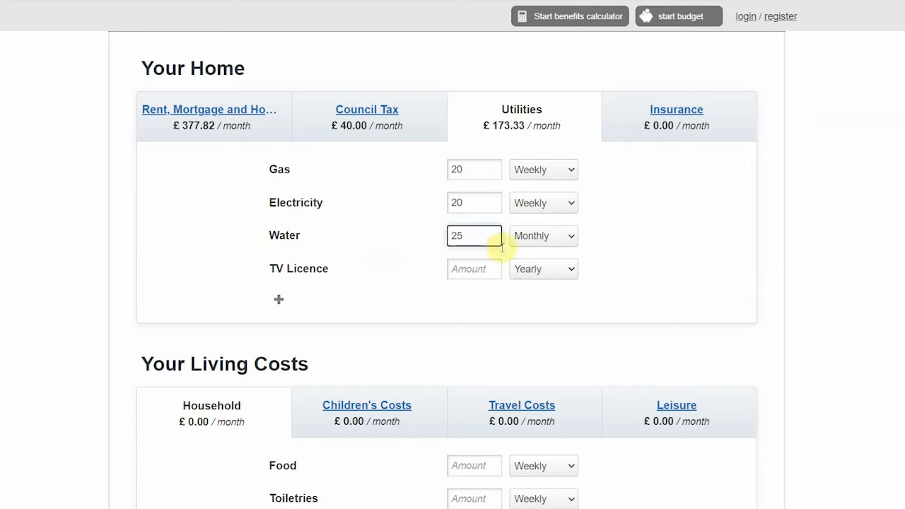
pyautogui.click(525, 238)
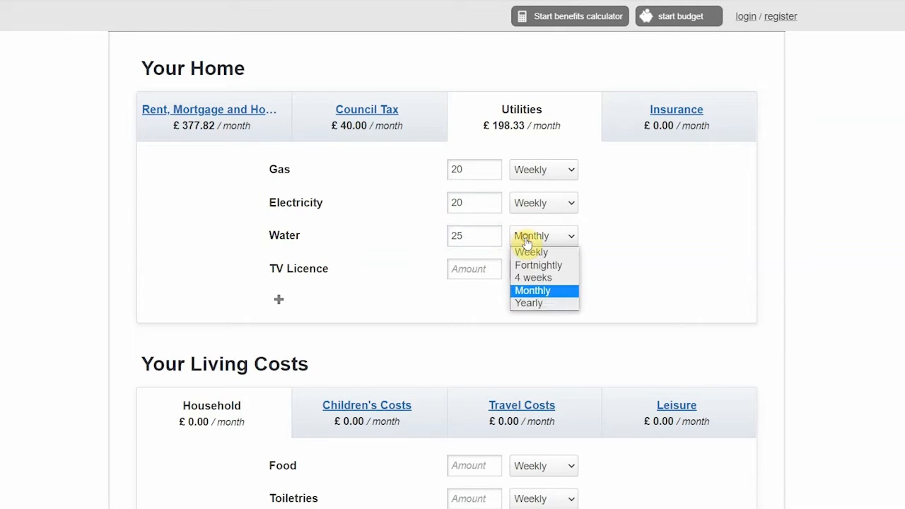
pyautogui.click(537, 290)
# Step: Enter 159.00 for the TV Licence in the utility costs and set its frequency to weekly
pyautogui.click(490, 269)
pyautogui.write('159.00')
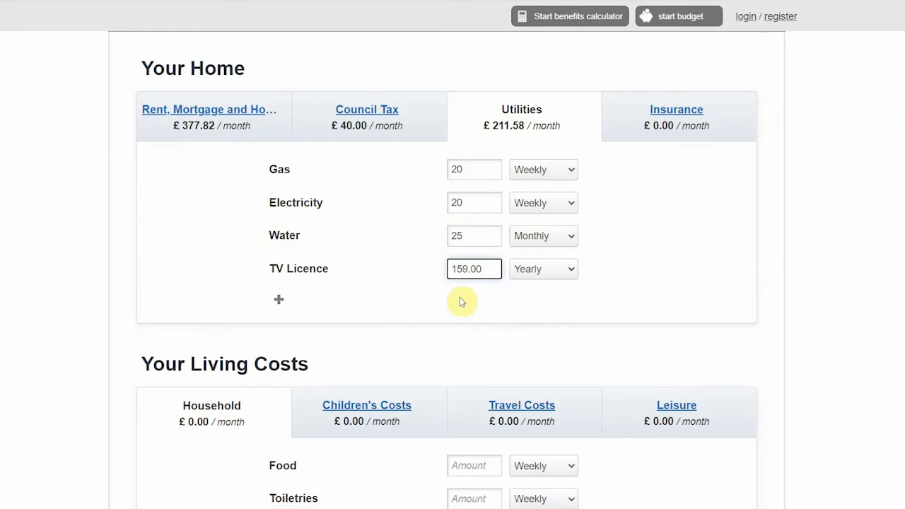
pyautogui.click(539, 274)
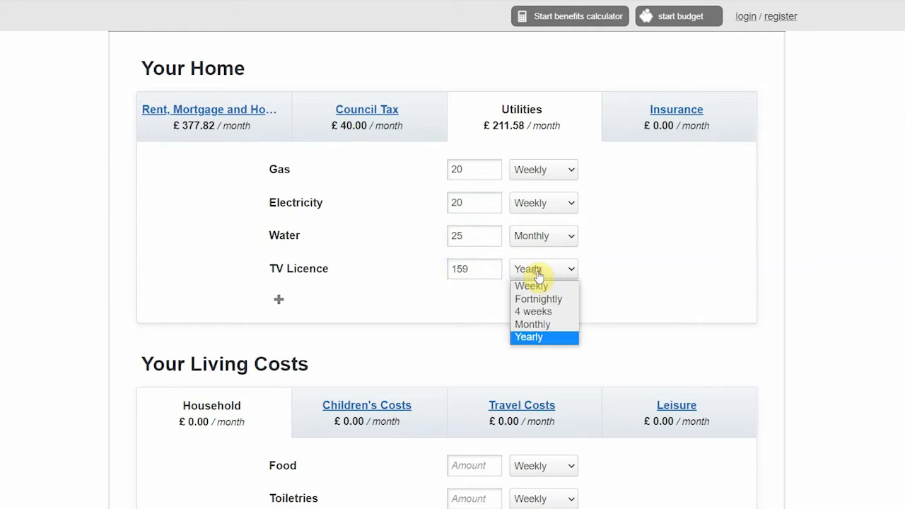
pyautogui.click(537, 287)
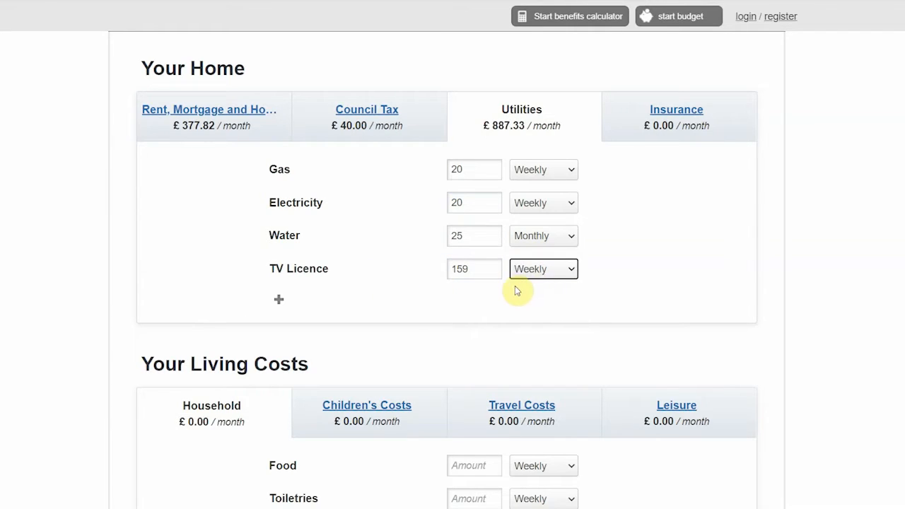
# Step: Replace the TV Licence amount with 12.12
pyautogui.click(478, 268)
pyautogui.moveTo(480, 268); pyautogui.dragTo(441, 273)
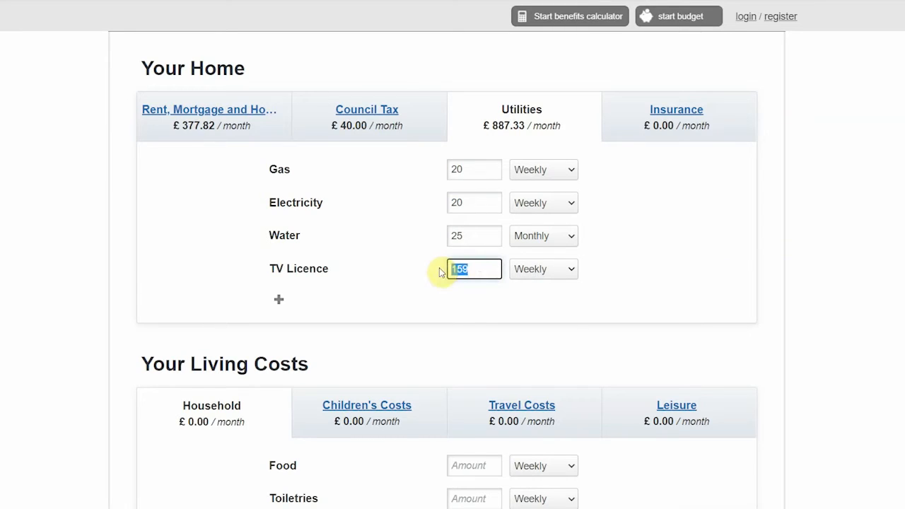
pyautogui.write('12.12')
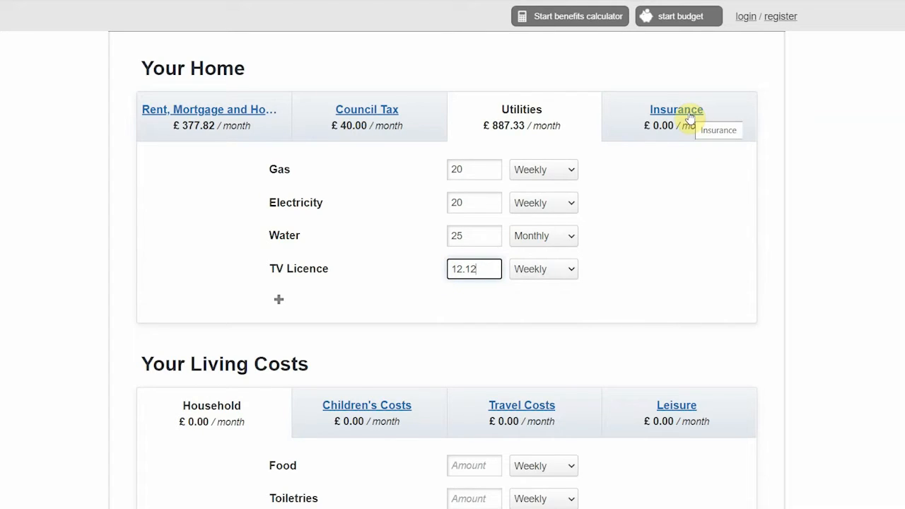
# Step: Enter 11 for home insurance in the Your Home insurance costs
pyautogui.click(689, 116)
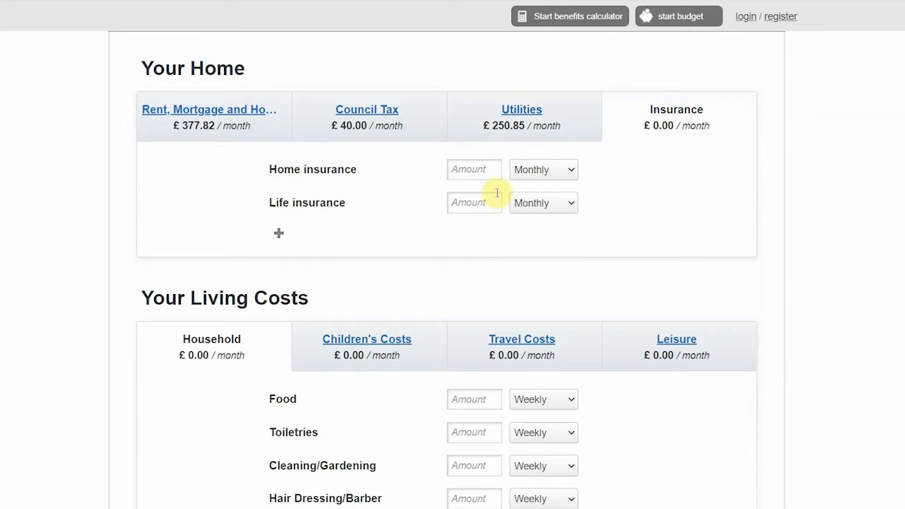
pyautogui.click(482, 166)
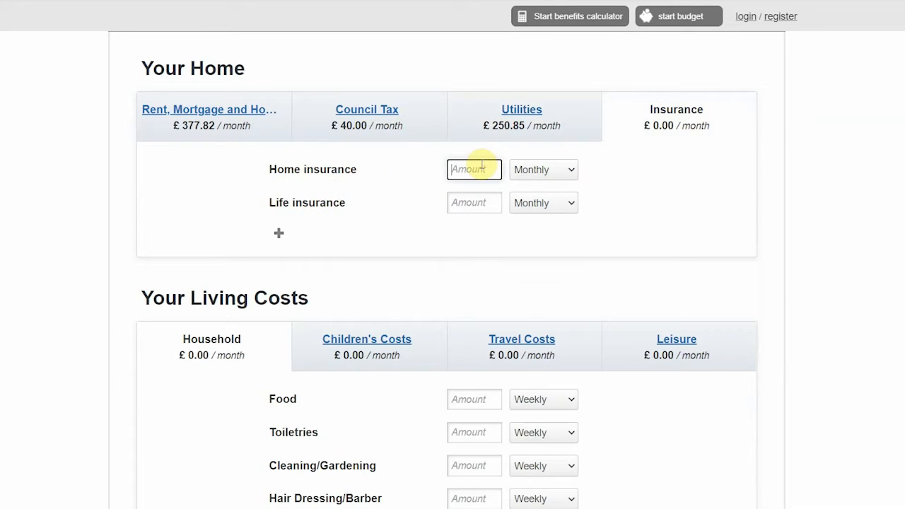
pyautogui.write('11')
pyautogui.click(634, 194)
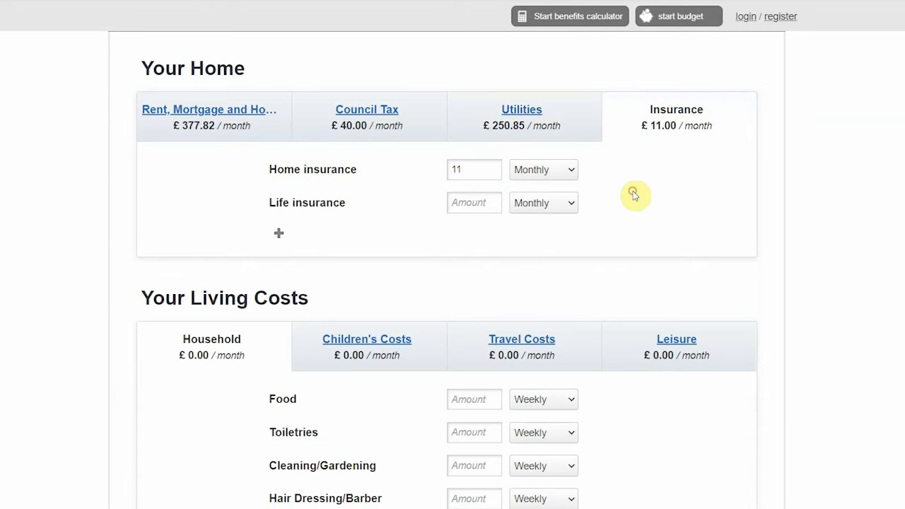
# Step: Enter 70 for food in the household section of Your Living Costs
pyautogui.scroll(-1, 636, 195)
pyautogui.scroll(1, 636, 194)
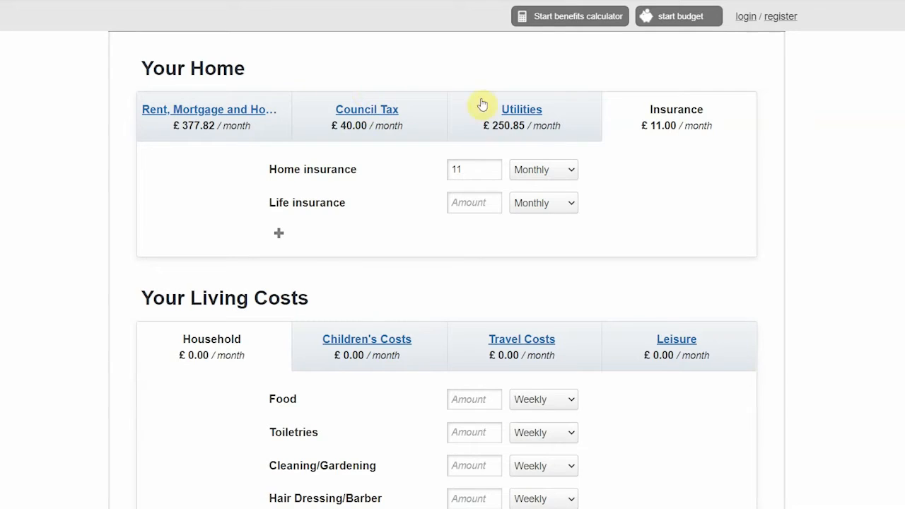
pyautogui.scroll(-1, 546, 141)
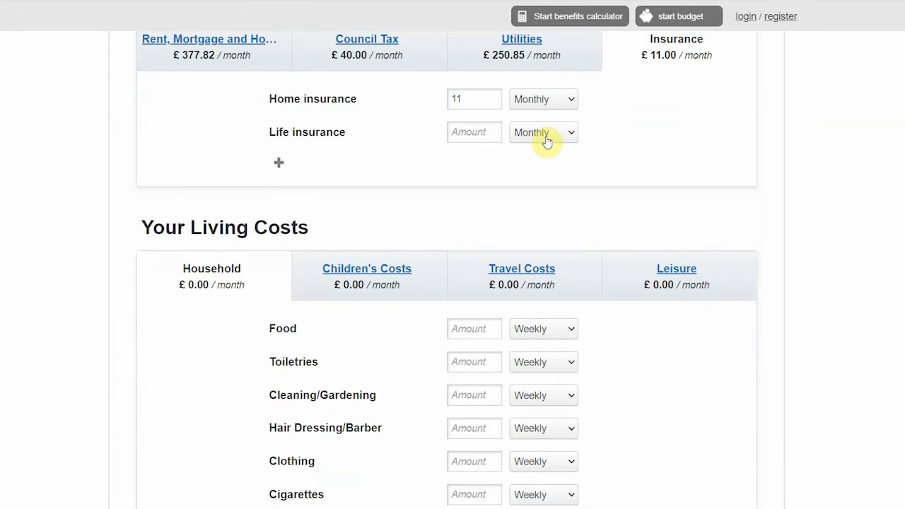
pyautogui.scroll(-1, 548, 140)
pyautogui.scroll(-1, 548, 140)
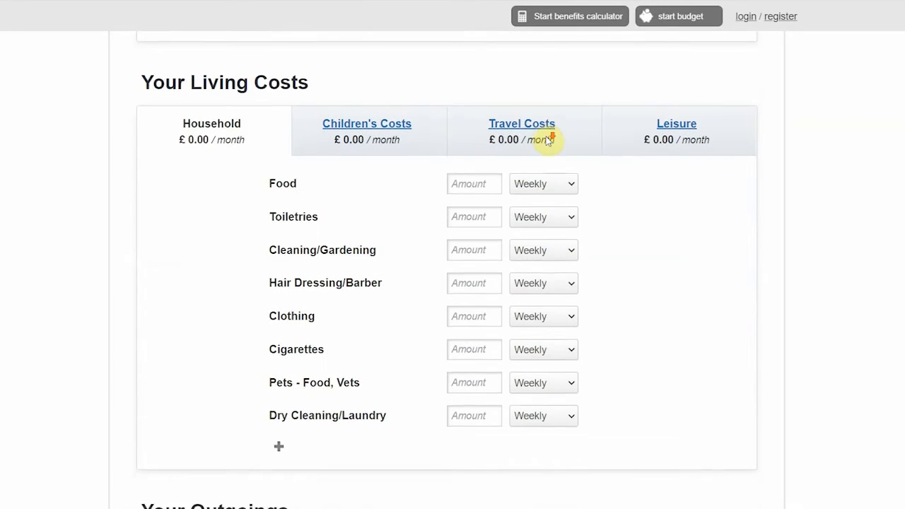
pyautogui.scroll(-1, 548, 140)
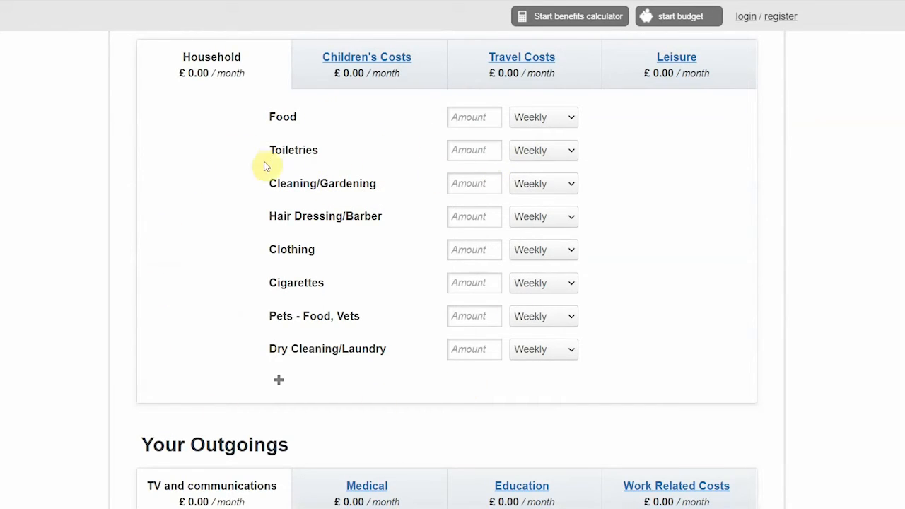
pyautogui.scroll(1, 274, 216)
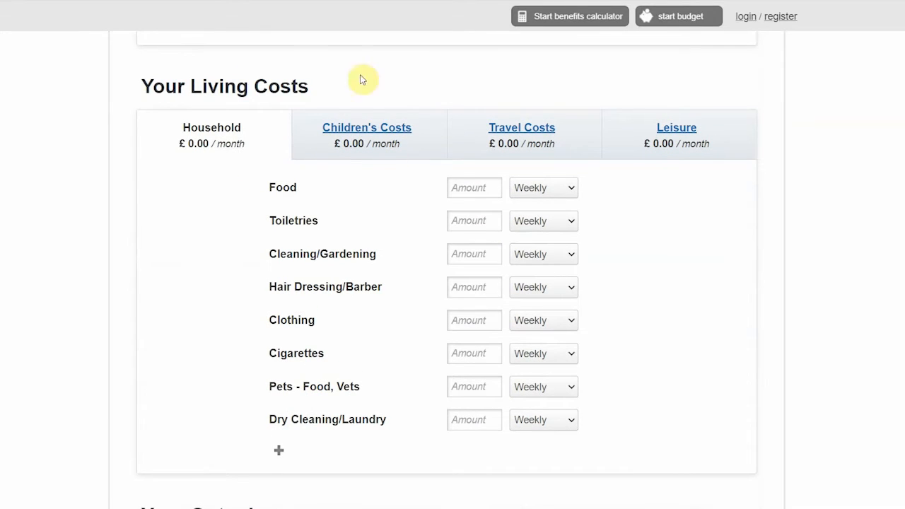
pyautogui.click(464, 187)
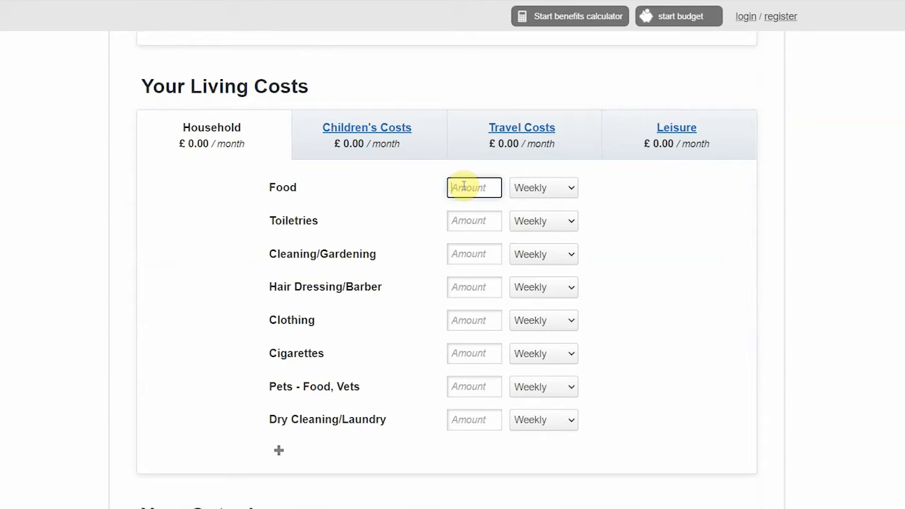
pyautogui.write('70')
# Step: Enter 10 for toiletries in the household section of Your Living Costs
pyautogui.click(471, 220)
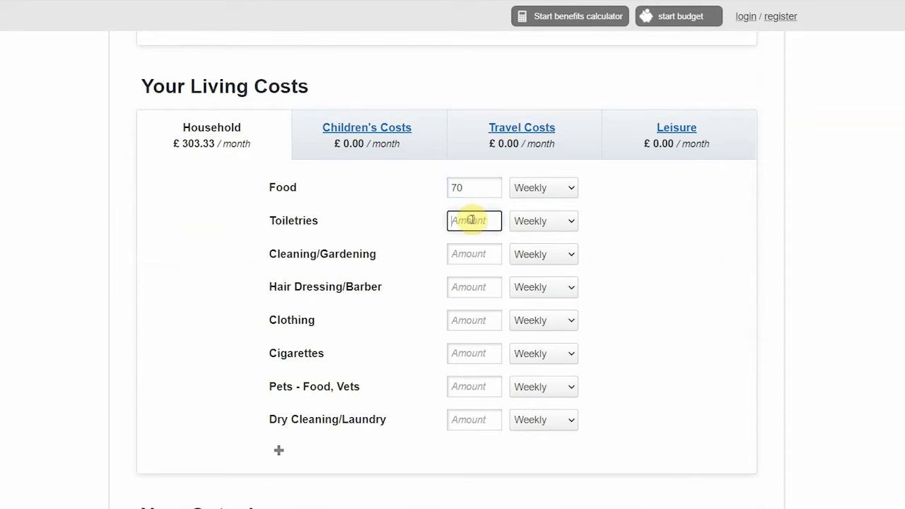
pyautogui.write('10')
pyautogui.click(355, 210)
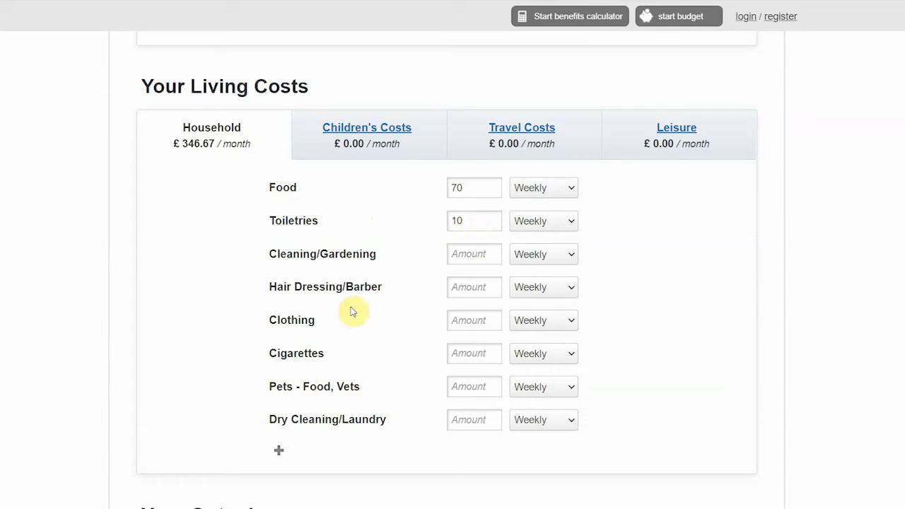
# Step: Enter 20 for clothing in the household living costs and set its frequency to monthly
pyautogui.click(463, 318)
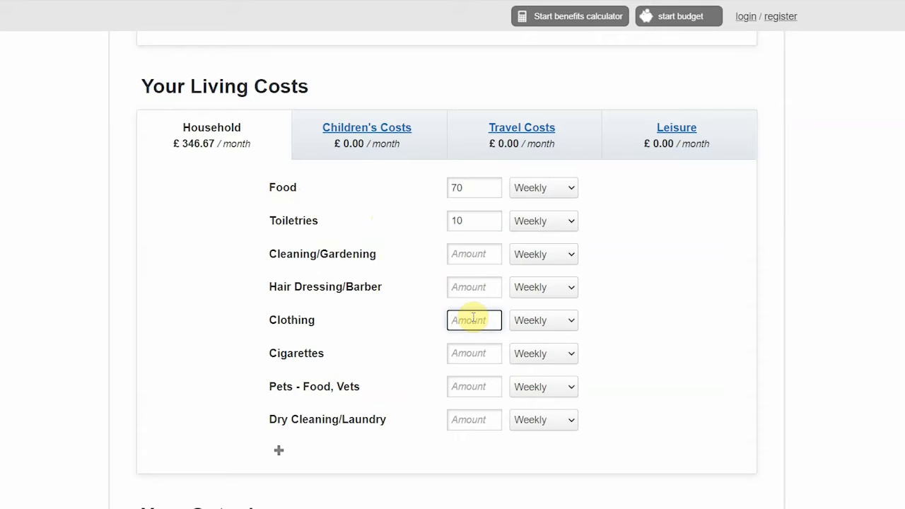
pyautogui.write('20')
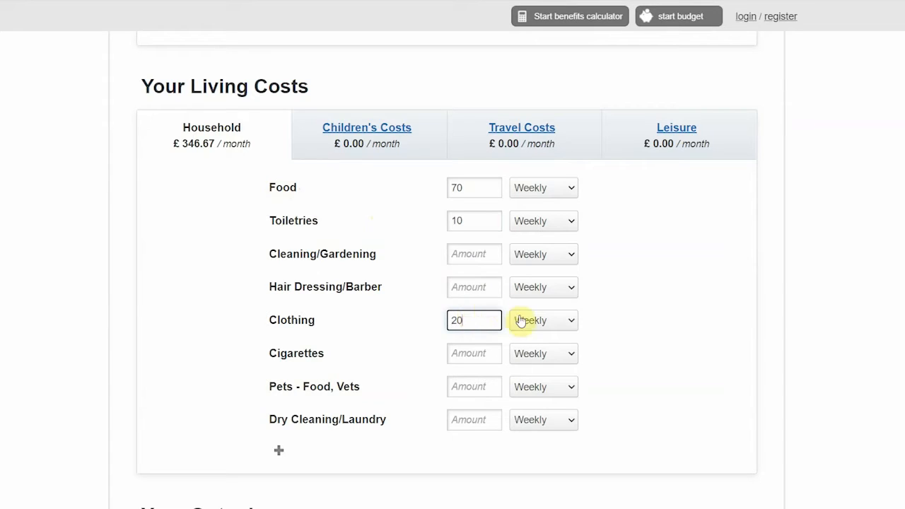
pyautogui.click(520, 321)
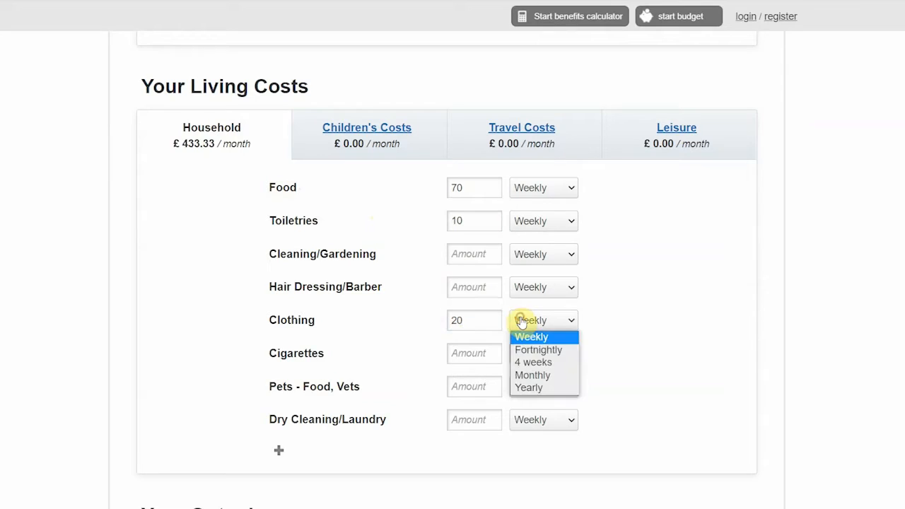
pyautogui.click(532, 376)
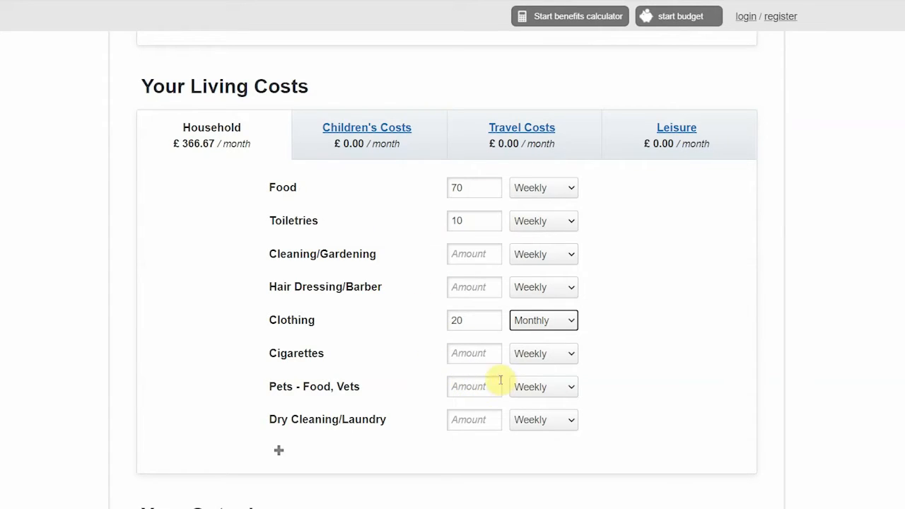
# Step: Enter 100 for childcare in the Children's Costs of Your Living Costs, with a monthly frequency
pyautogui.click(391, 130)
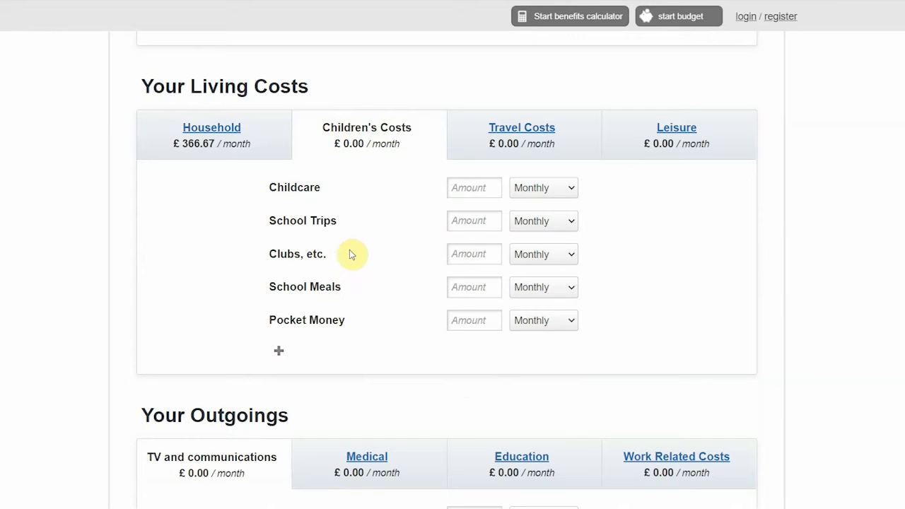
pyautogui.click(473, 187)
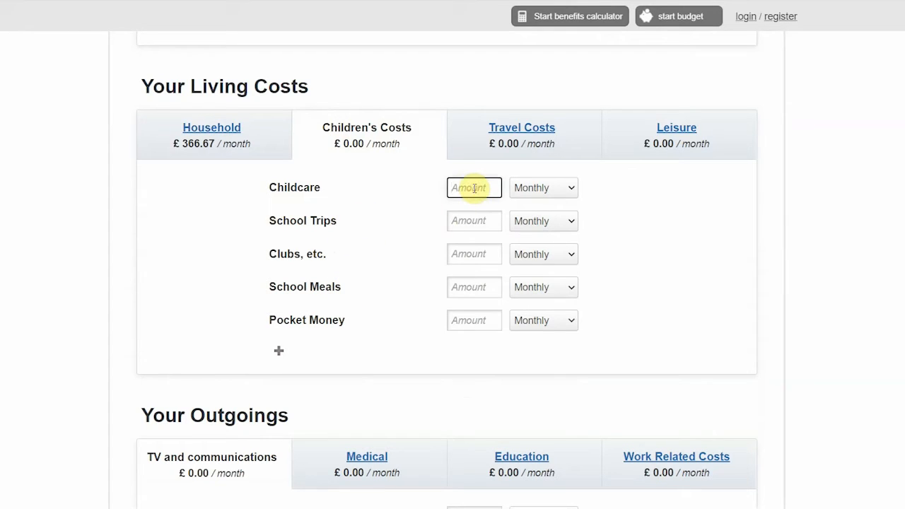
pyautogui.write('100')
pyautogui.click(530, 191)
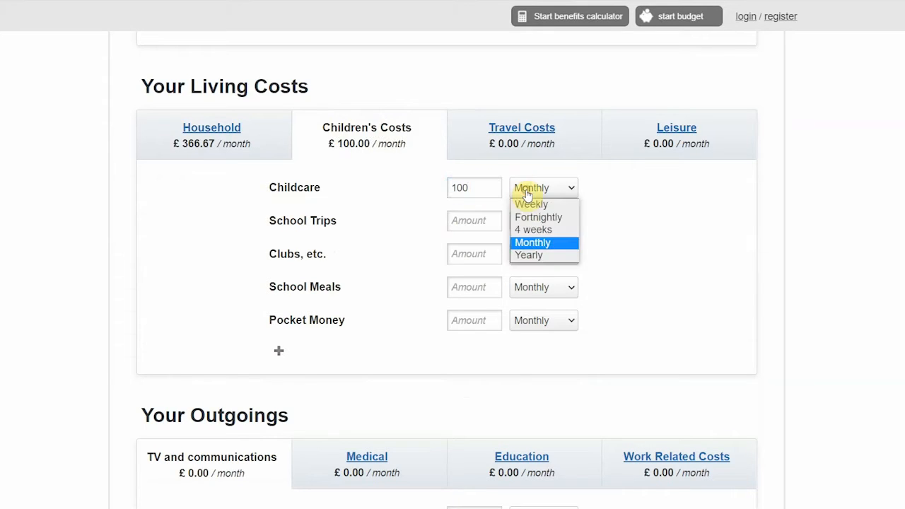
pyautogui.click(532, 243)
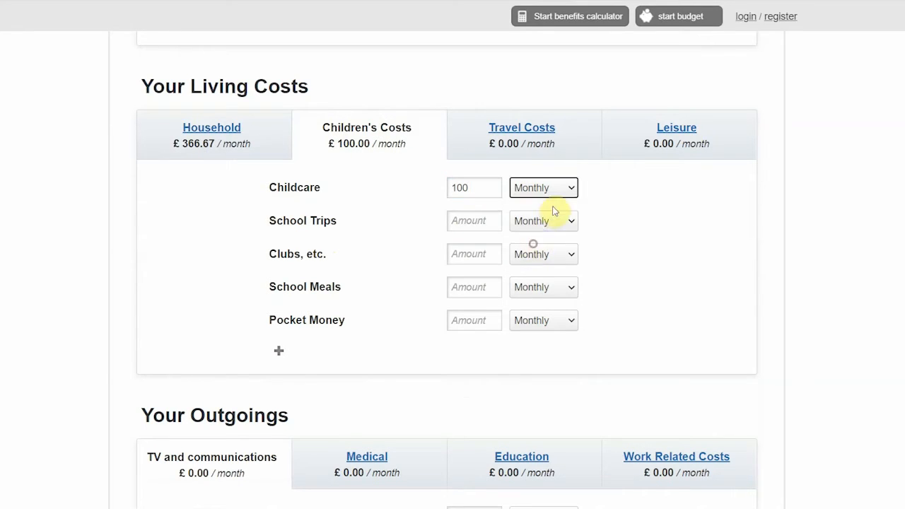
# Step: Enter 15 for bus fares in the Travel Costs of Your Living Costs and set the frequency to weekly
pyautogui.click(549, 132)
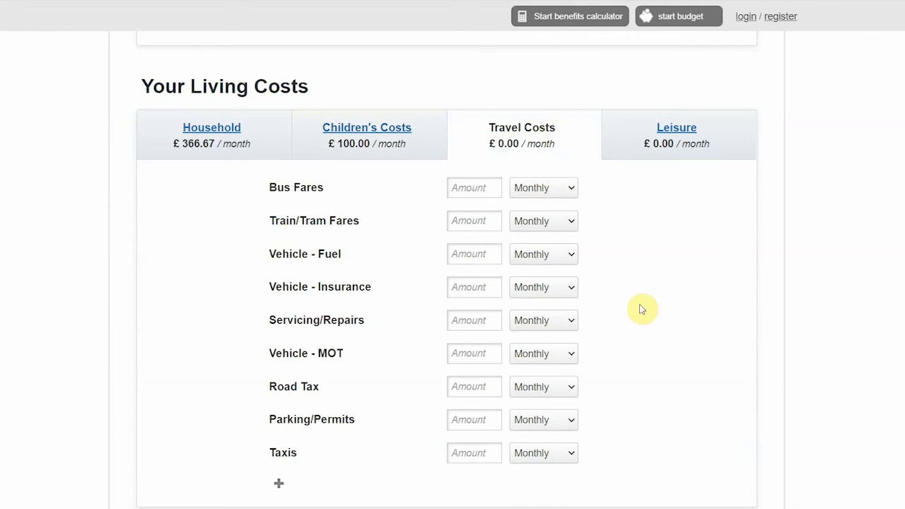
pyautogui.click(458, 189)
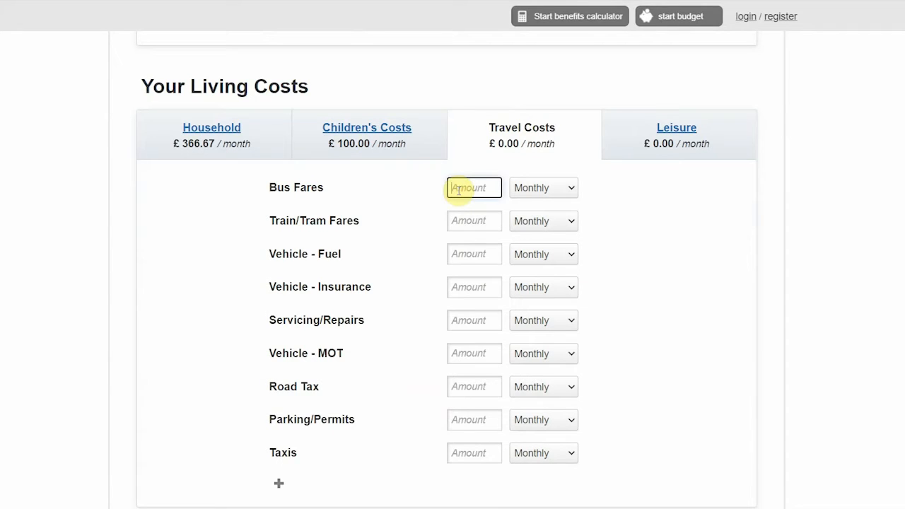
pyautogui.write('15')
pyautogui.click(541, 188)
pyautogui.click(535, 205)
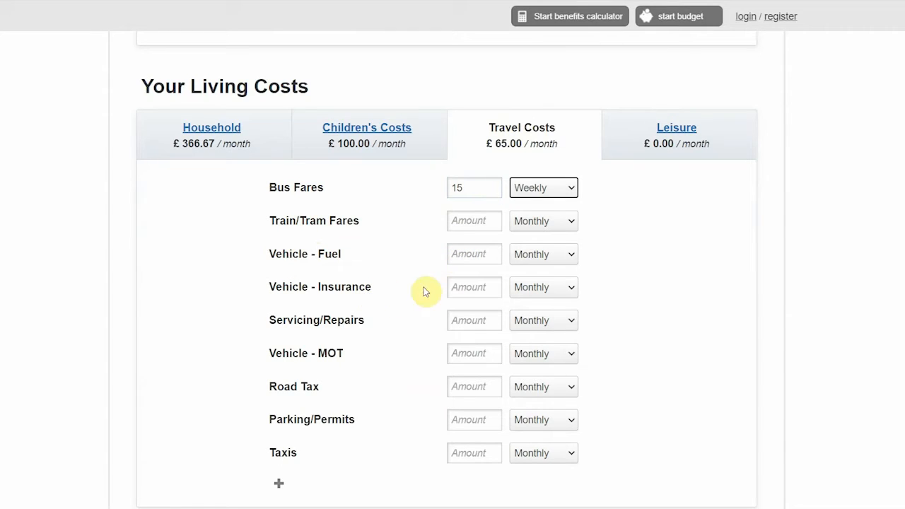
pyautogui.click(535, 288)
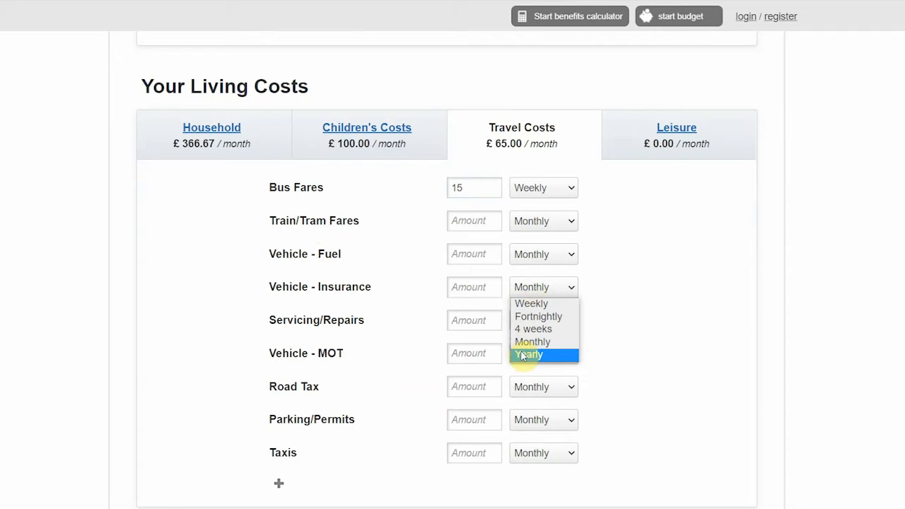
pyautogui.click(726, 335)
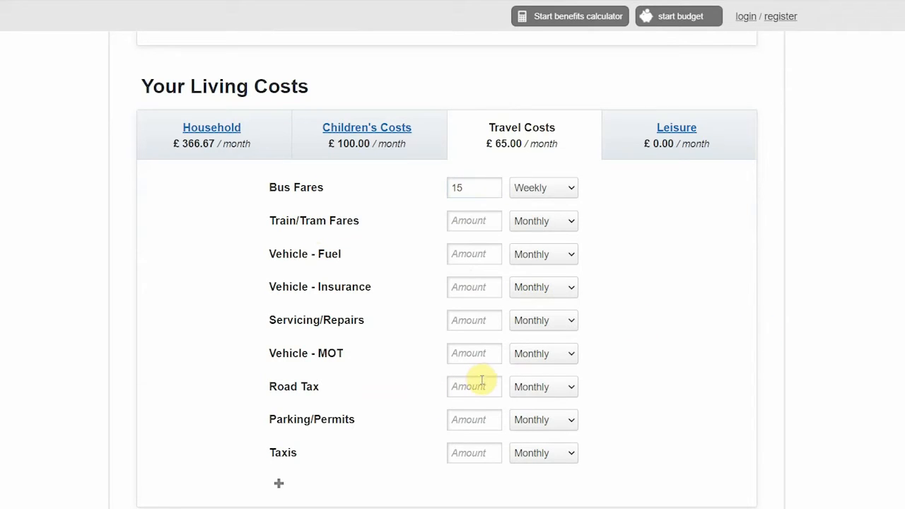
pyautogui.click(526, 392)
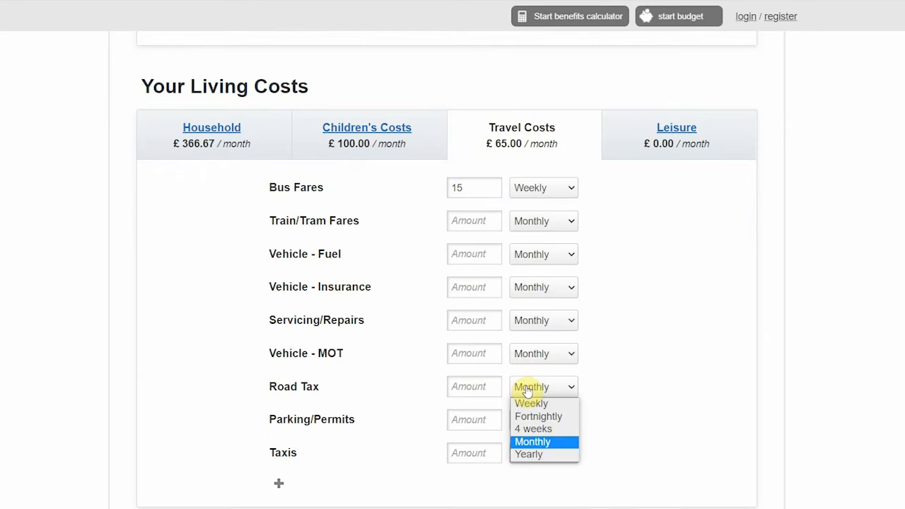
pyautogui.click(526, 392)
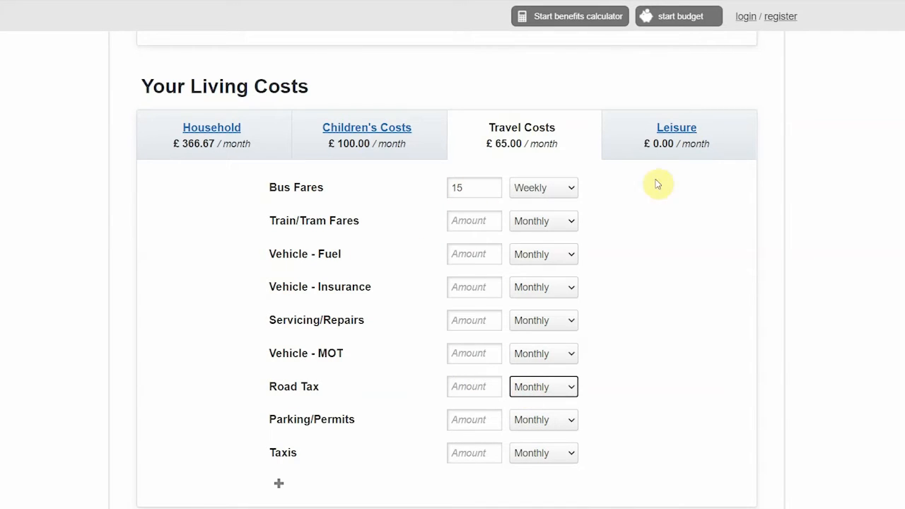
# Step: Show the Leisure section of Your Living Costs and look over its cost items
pyautogui.click(676, 128)
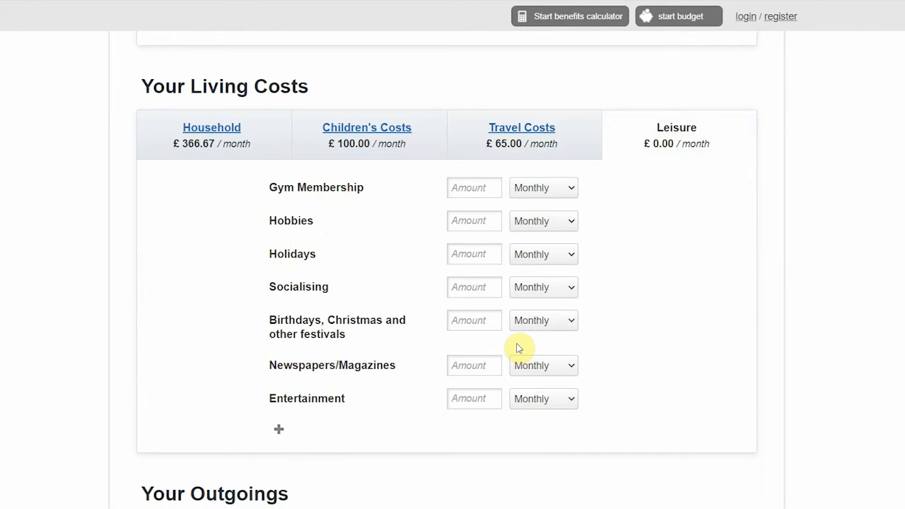
pyautogui.scroll(-2, 517, 348)
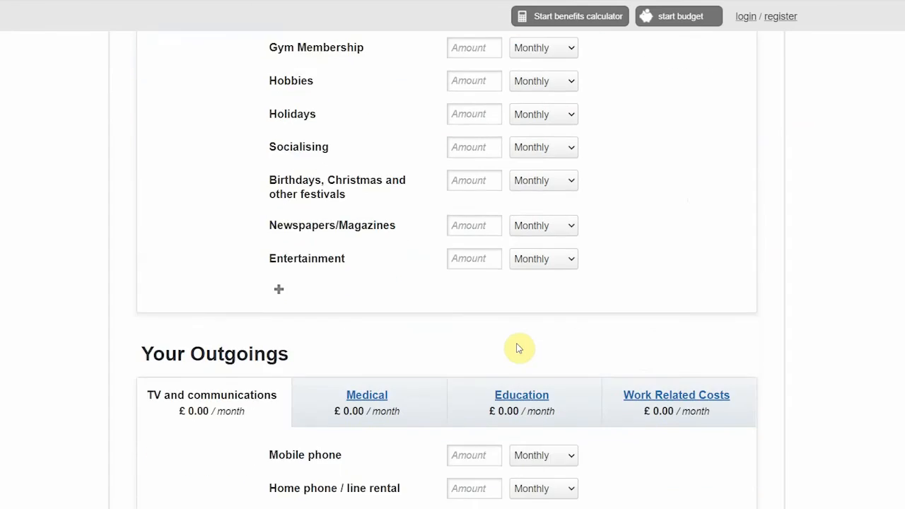
pyautogui.scroll(-1, 517, 348)
pyautogui.scroll(-2, 517, 347)
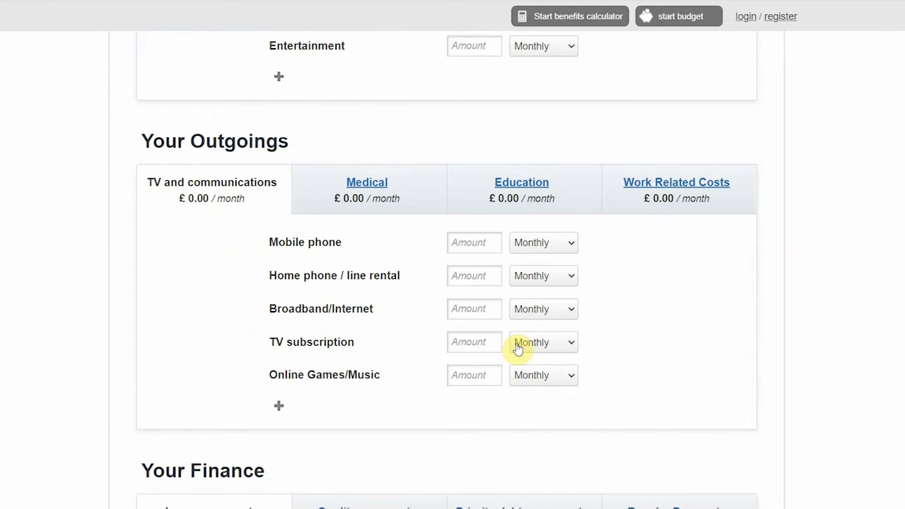
pyautogui.scroll(-1, 517, 348)
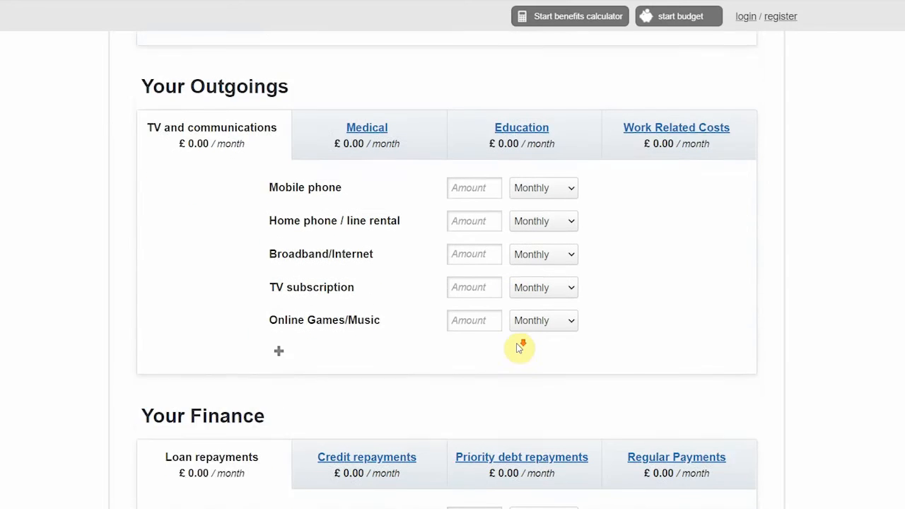
# Step: Enter 25 for the mobile phone in the TV and communications section of Your Outgoings
pyautogui.click(478, 172)
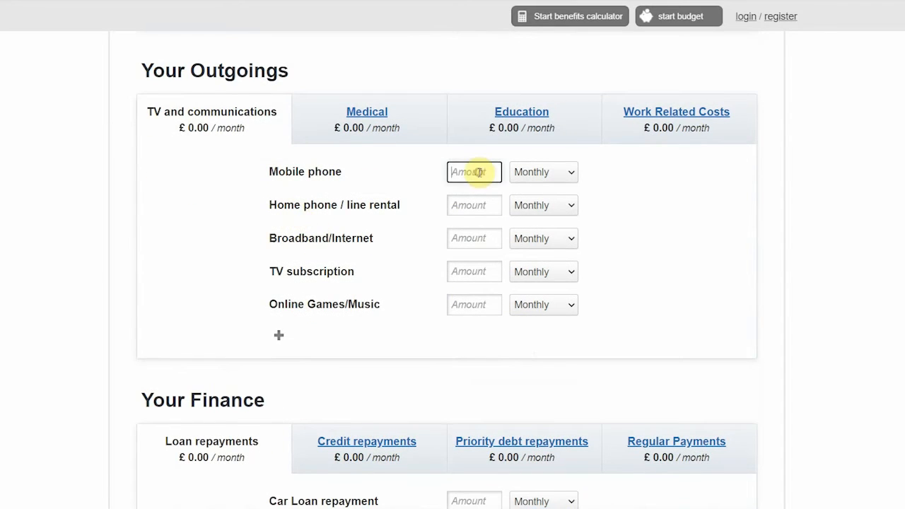
pyautogui.write('40')
pyautogui.press('BackSpace')
pyautogui.press('BackSpace')
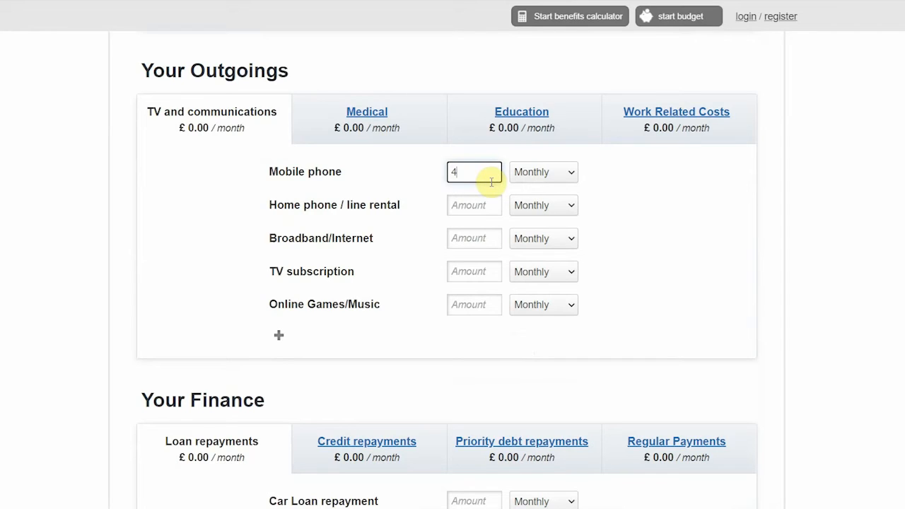
pyautogui.write('25')
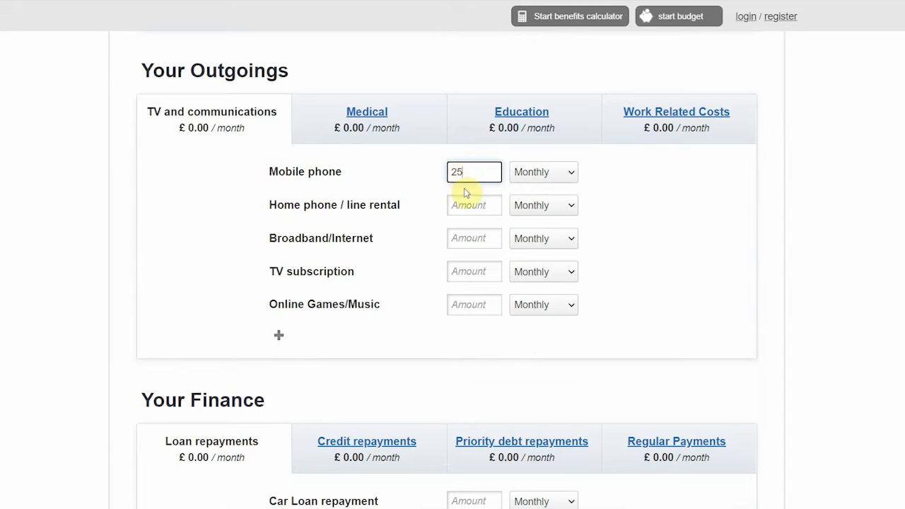
# Step: Enter 20 for home phone / line rental and 15 for Broadband/Internet in TV and communications
pyautogui.click(468, 204)
pyautogui.write('20')
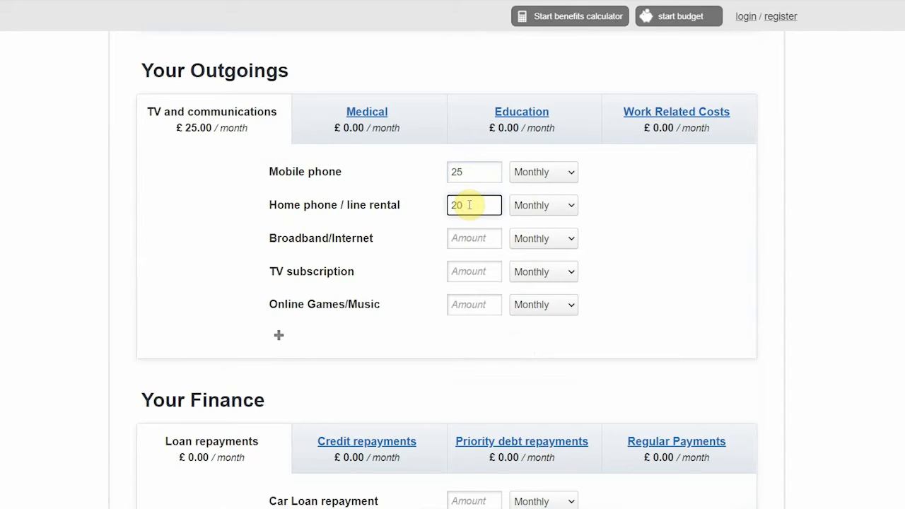
pyautogui.click(460, 237)
pyautogui.write('15')
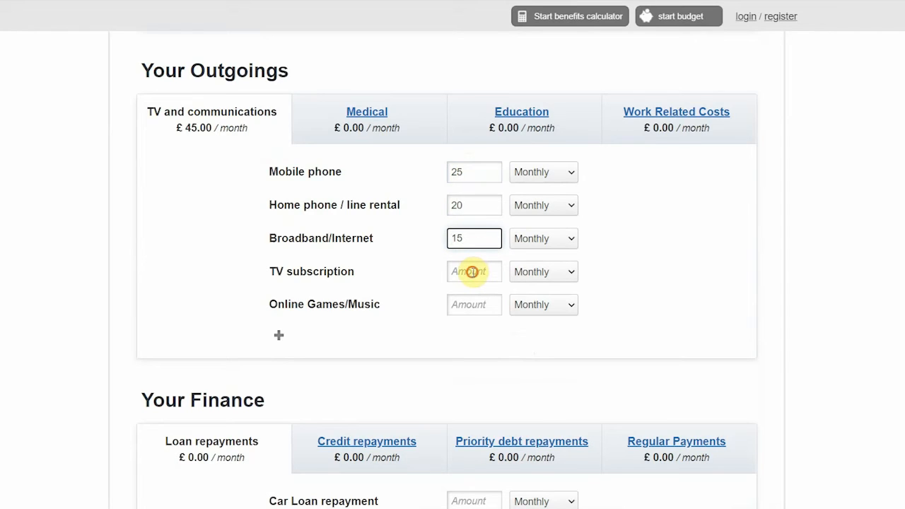
# Step: Enter 7.99 for the TV subscription in the TV and communications outgoings
pyautogui.click(472, 271)
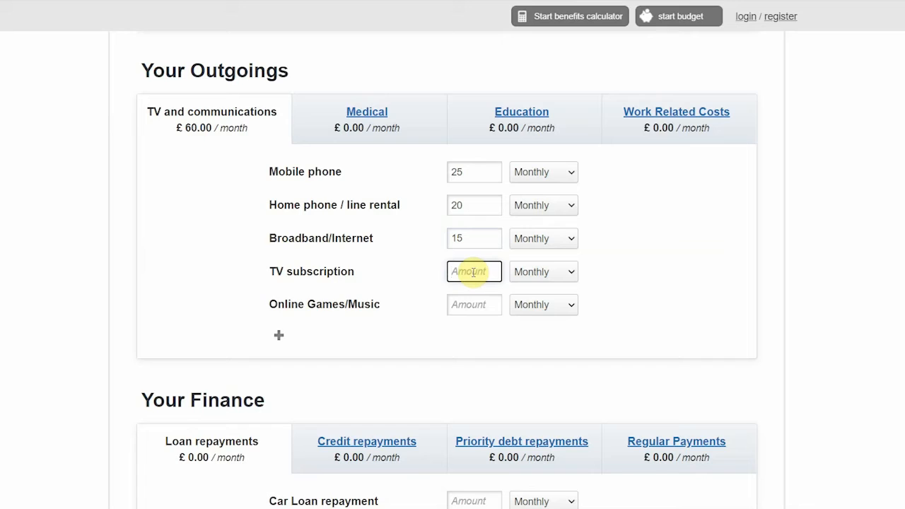
pyautogui.write('7.99')
pyautogui.click(689, 267)
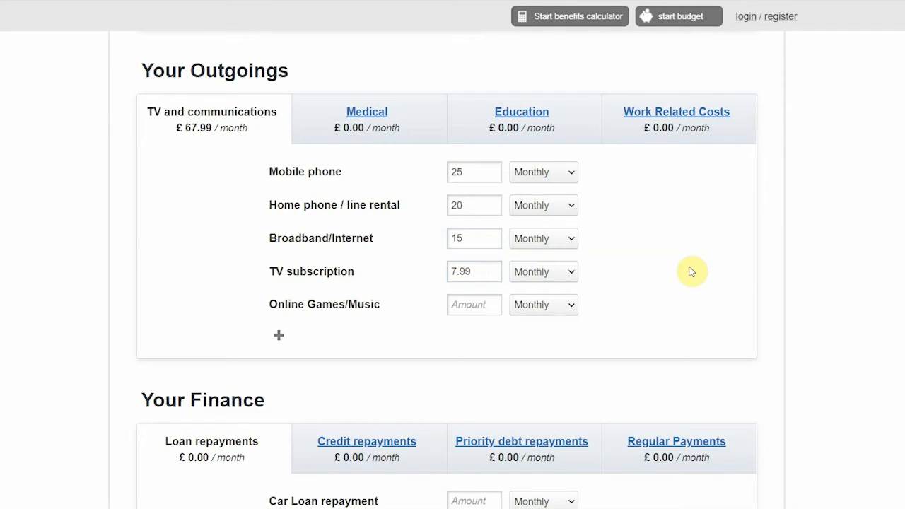
# Step: Look through the Medical, Education and Work Related Costs sections of Your Outgoings
pyautogui.click(372, 118)
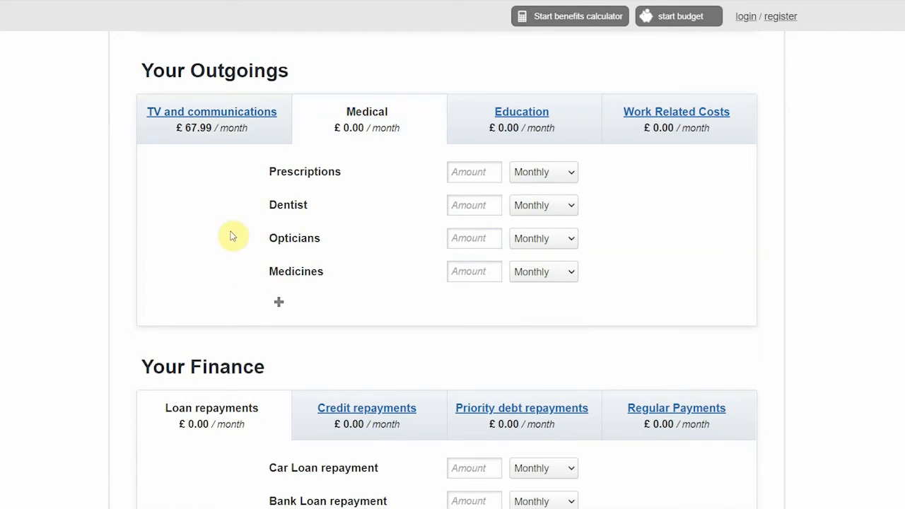
pyautogui.click(514, 113)
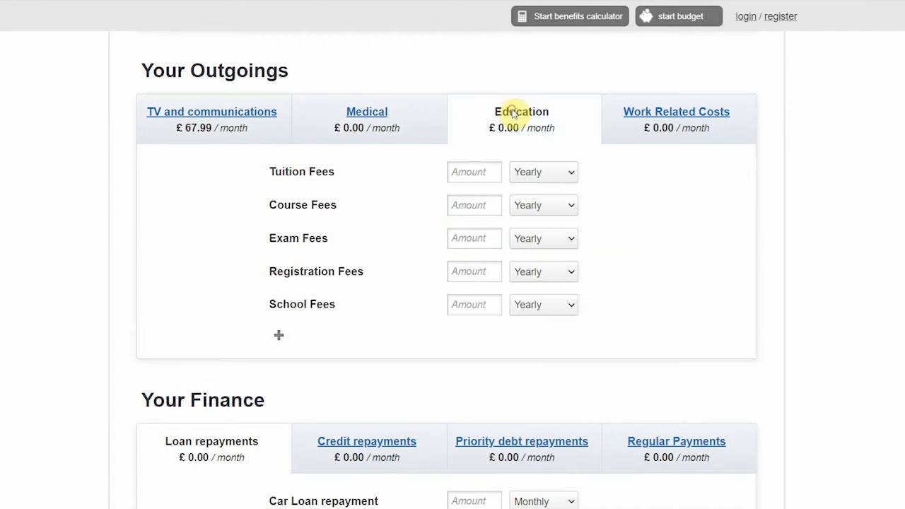
pyautogui.click(629, 115)
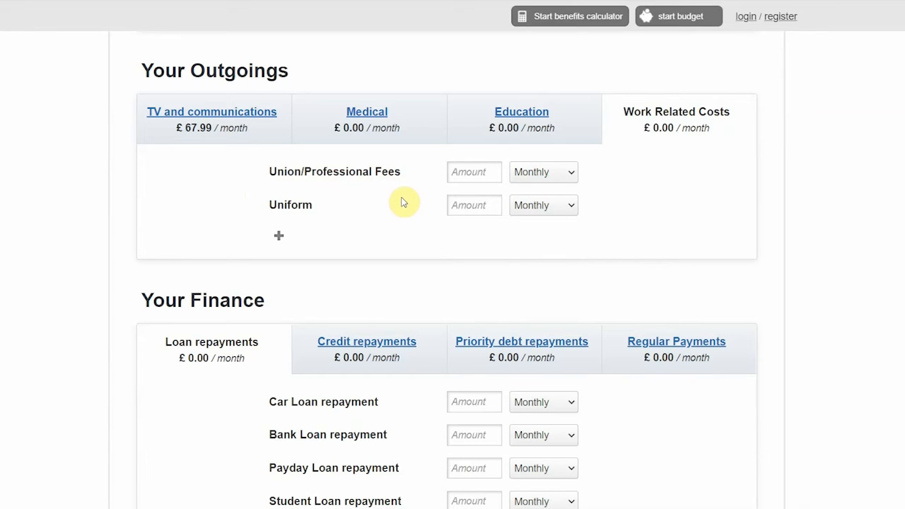
# Step: Enter 10 weekly for the Bank Loan repayment in the Loan repayments section of Your Finance
pyautogui.scroll(-2, 232, 205)
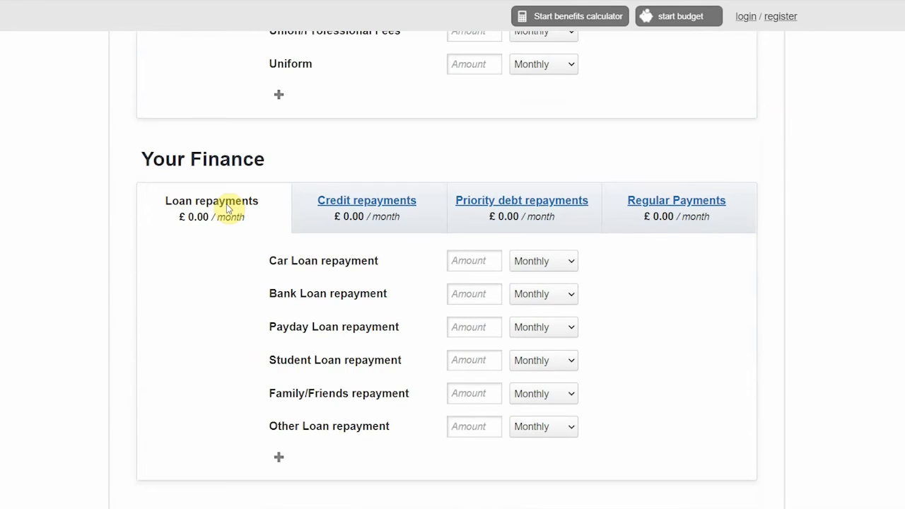
pyautogui.scroll(-1, 228, 207)
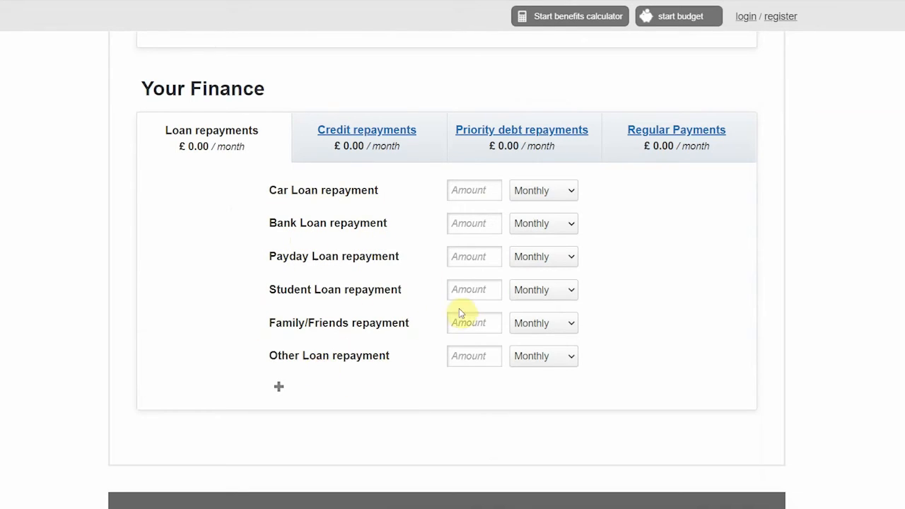
pyautogui.click(458, 224)
pyautogui.write('1')
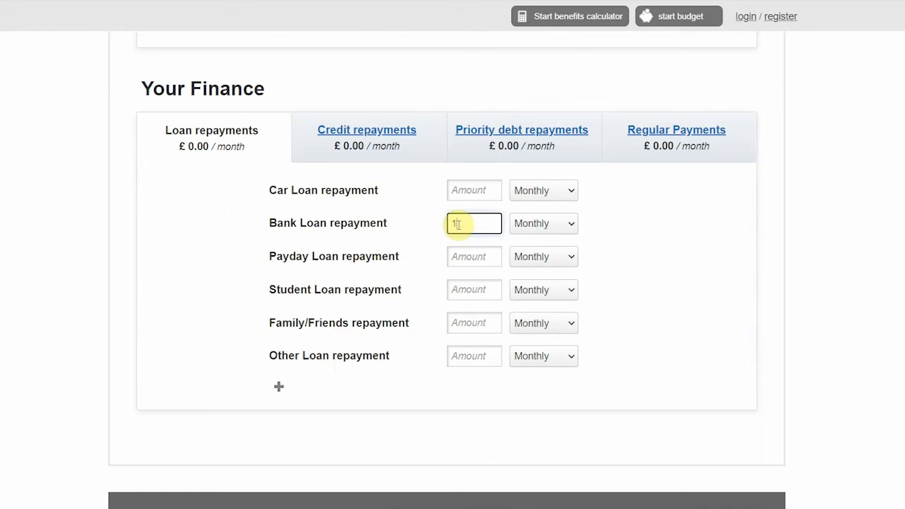
pyautogui.write('0')
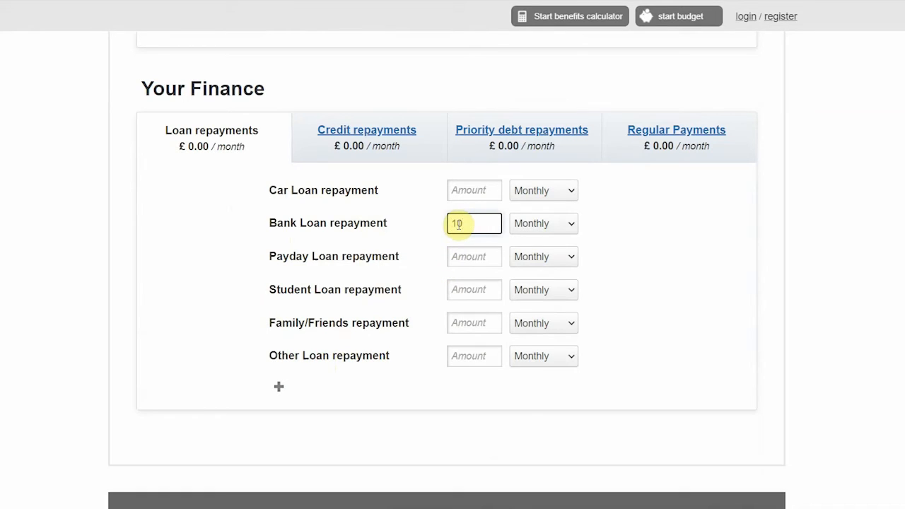
pyautogui.click(542, 229)
pyautogui.click(535, 240)
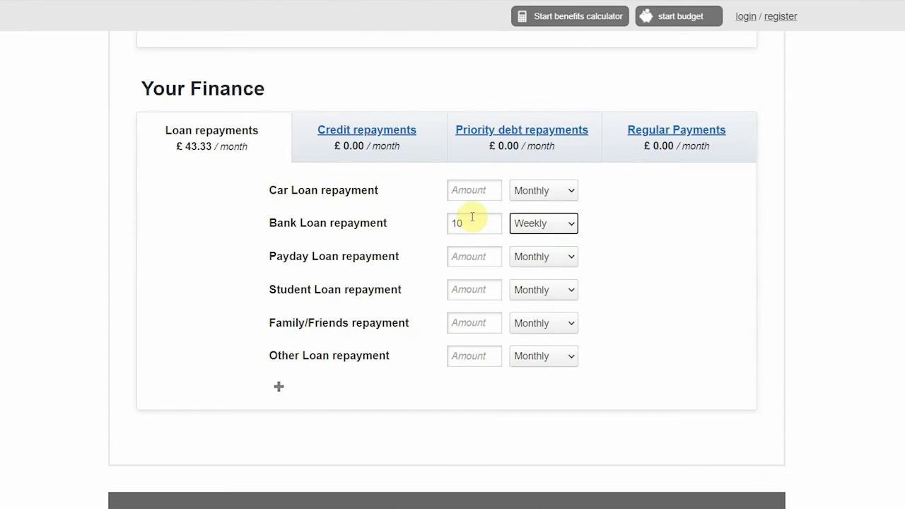
# Step: Enter 15 weekly for the Store Card repayment in the Credit repayments section of Your Finance
pyautogui.click(375, 138)
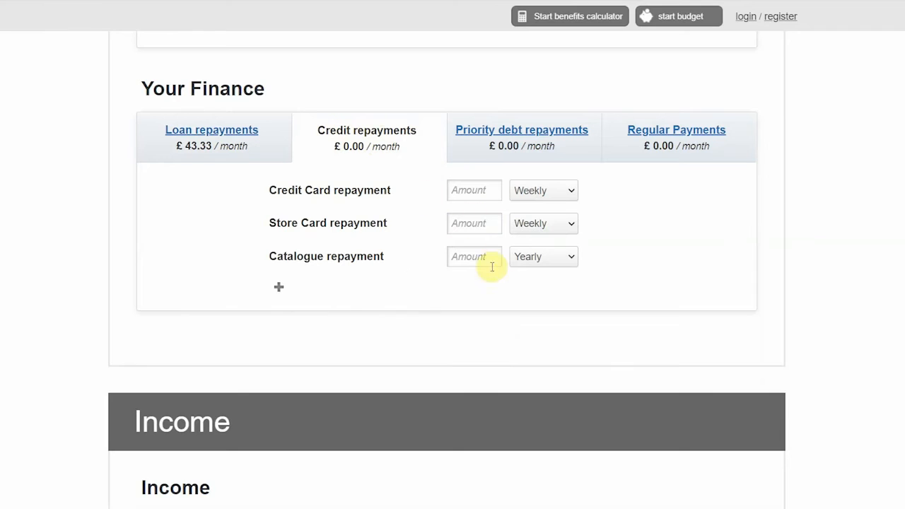
pyautogui.click(469, 225)
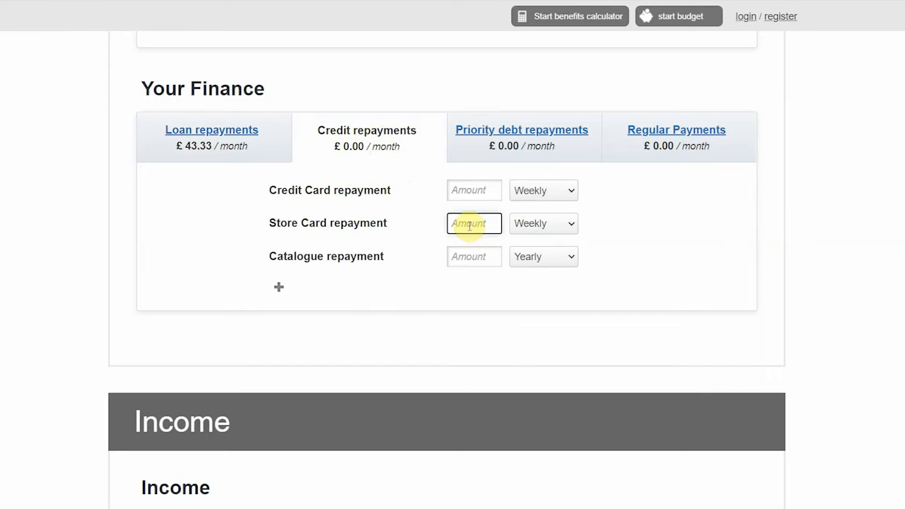
pyautogui.write('15')
pyautogui.click(541, 224)
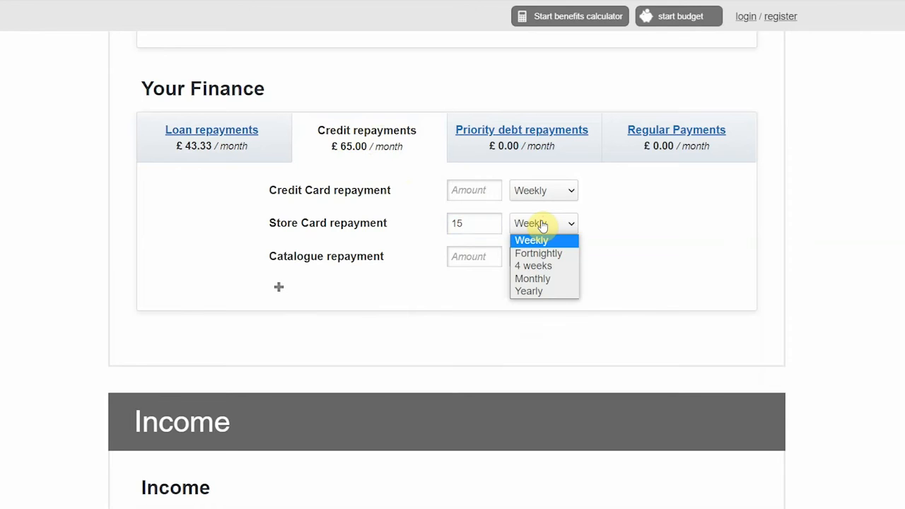
pyautogui.click(540, 224)
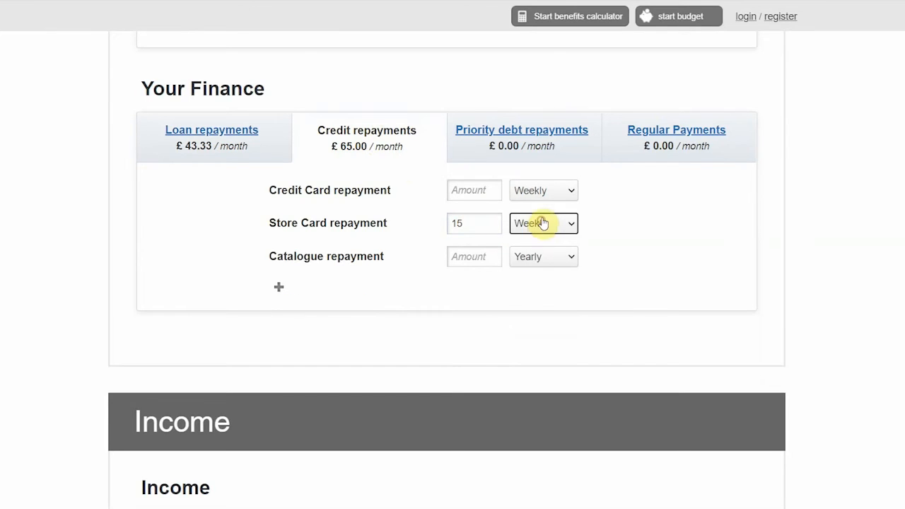
# Step: Enter 25 monthly for rent or mortgage arrears and 10 weekly for Council Tax arrears in Priority debt repayments
pyautogui.click(468, 134)
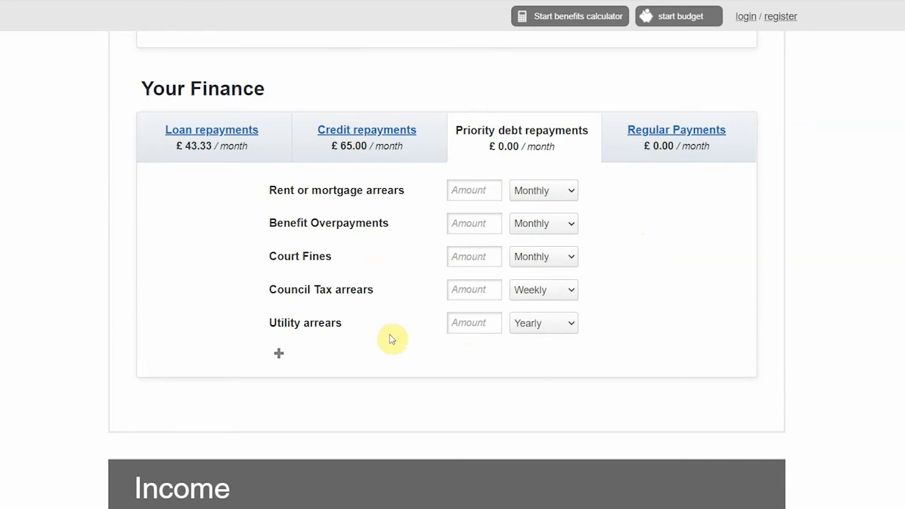
pyautogui.click(482, 191)
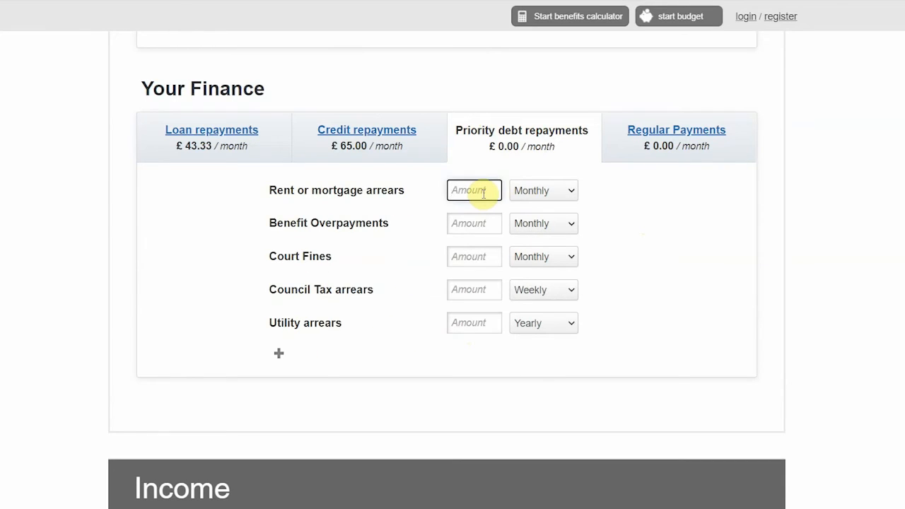
pyautogui.write('25')
pyautogui.click(411, 253)
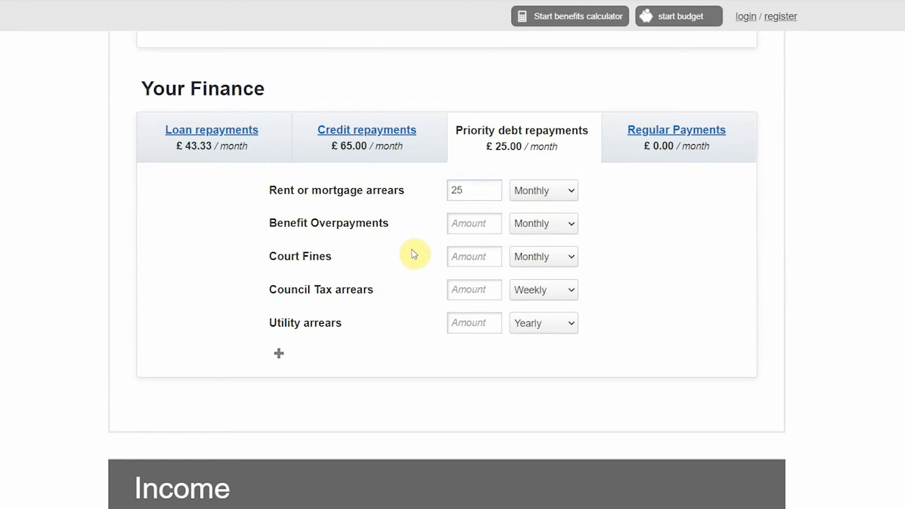
pyautogui.click(458, 289)
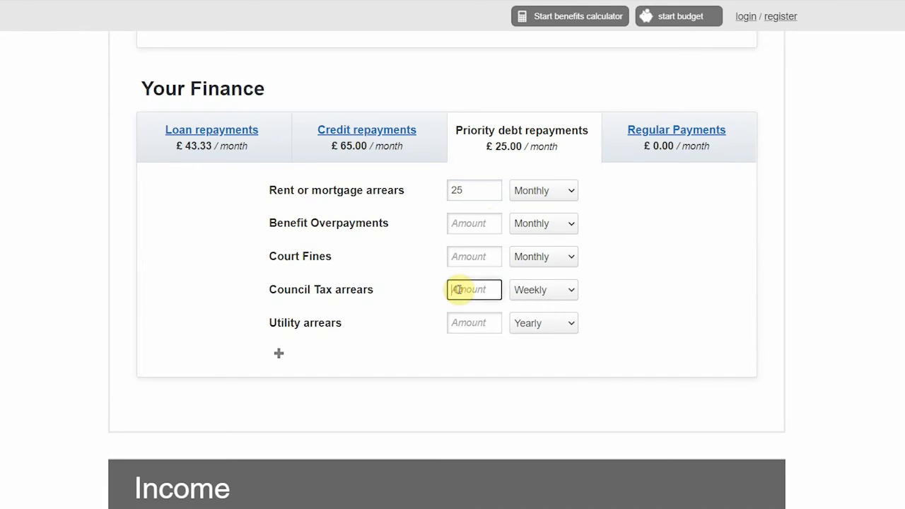
pyautogui.write('10')
pyautogui.click(524, 289)
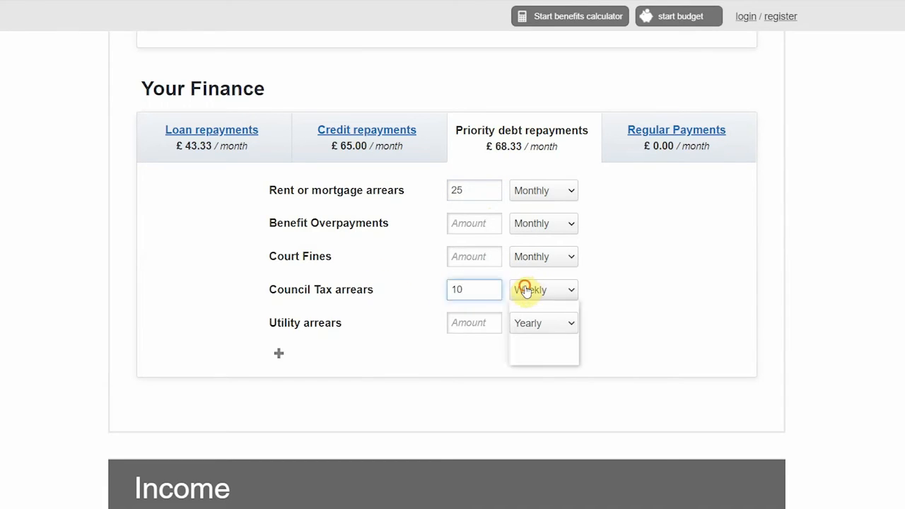
pyautogui.click(530, 310)
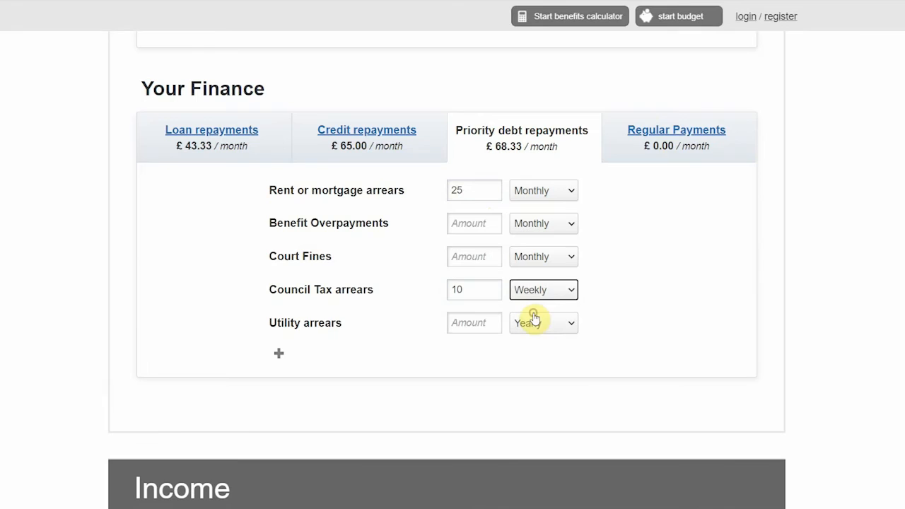
# Step: Enter 10 monthly for savings contributions in the Regular Payments section of Your Finance
pyautogui.click(671, 132)
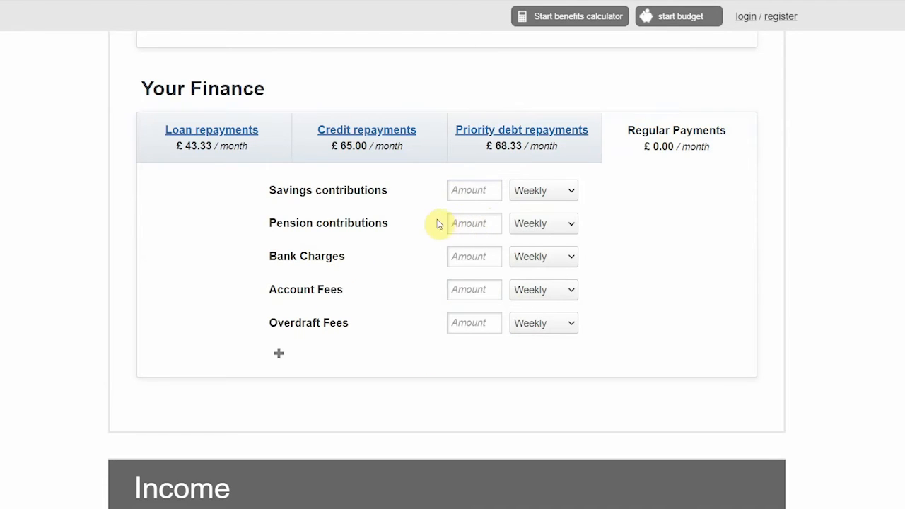
pyautogui.click(464, 191)
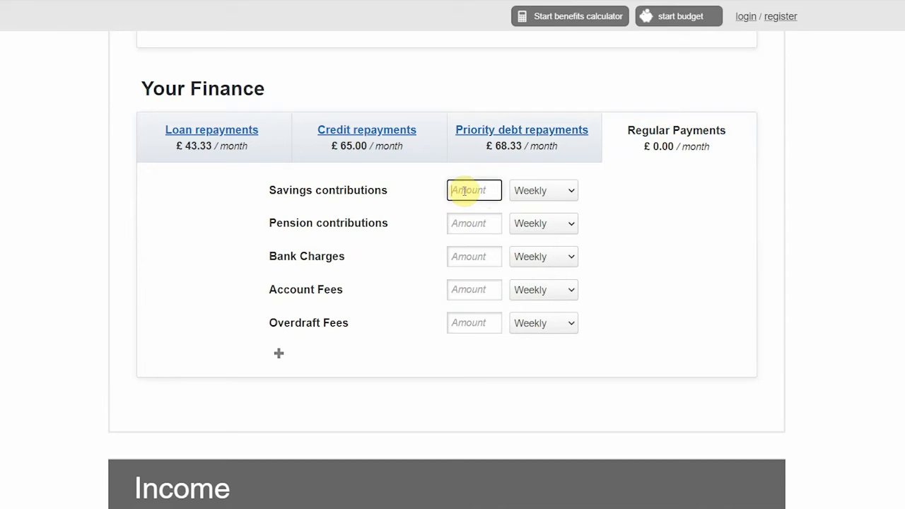
pyautogui.write('10')
pyautogui.click(528, 190)
pyautogui.click(522, 246)
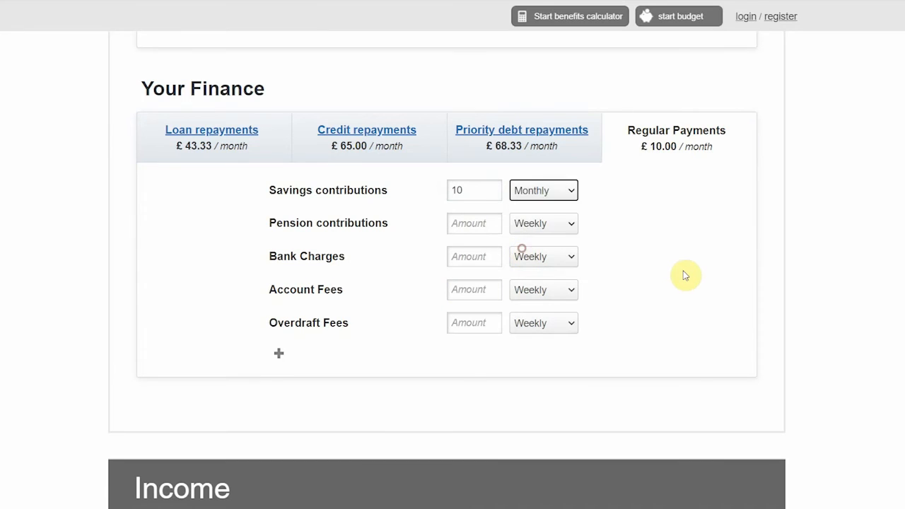
# Step: Enter 500 monthly for your net earnings in the Salary section of Income
pyautogui.scroll(-1, 684, 275)
pyautogui.scroll(6, 685, 275)
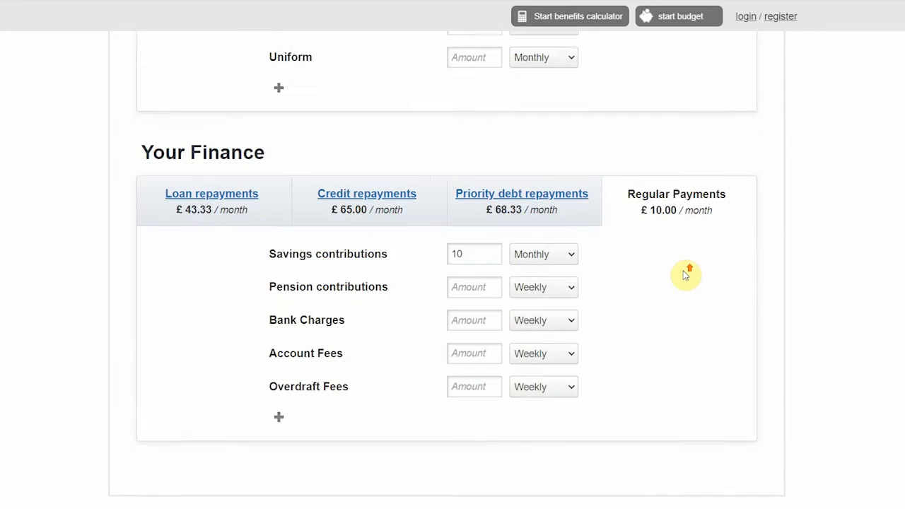
pyautogui.scroll(-2, 684, 275)
pyautogui.scroll(-8, 684, 274)
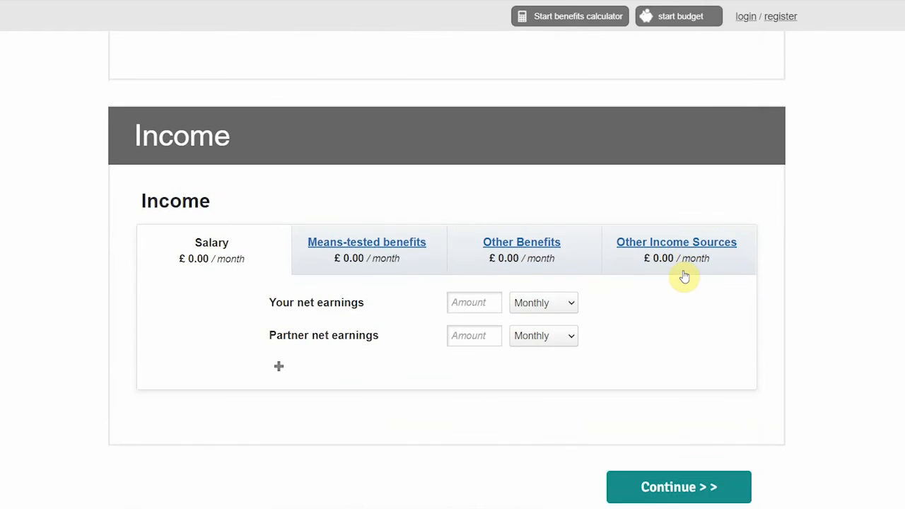
pyautogui.scroll(-1, 684, 275)
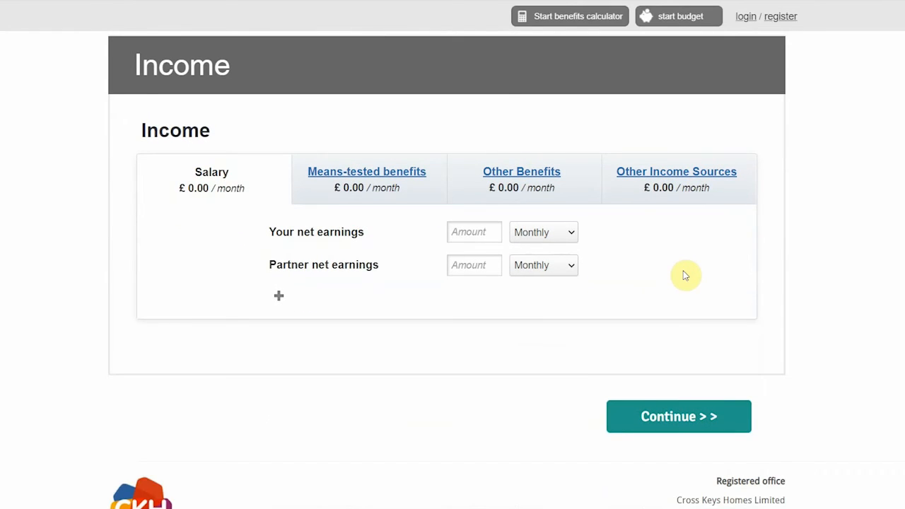
pyautogui.click(472, 233)
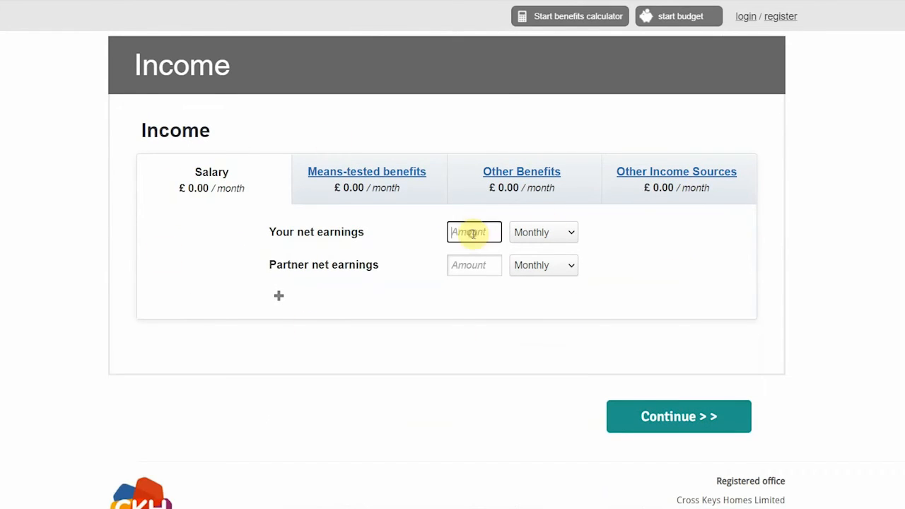
pyautogui.write('500')
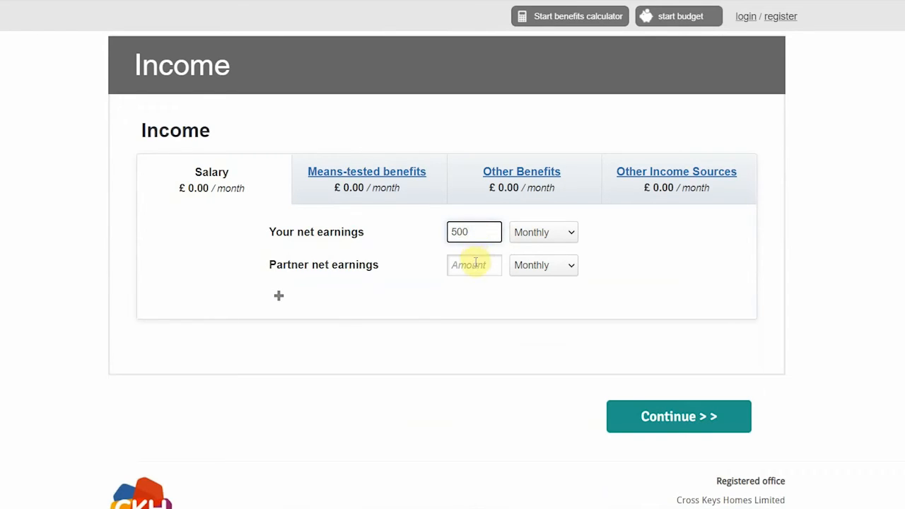
# Step: Enter 100 weekly for the partner net earnings in the Salary section
pyautogui.click(474, 265)
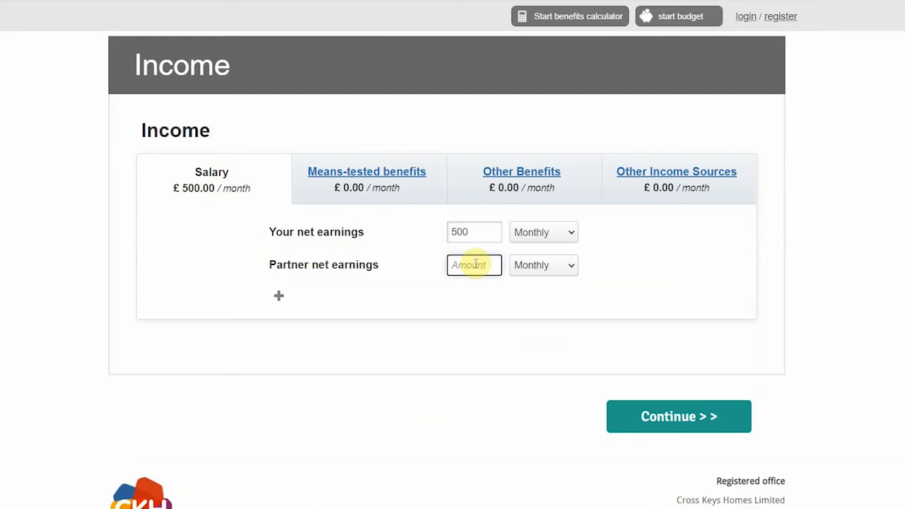
pyautogui.write('100')
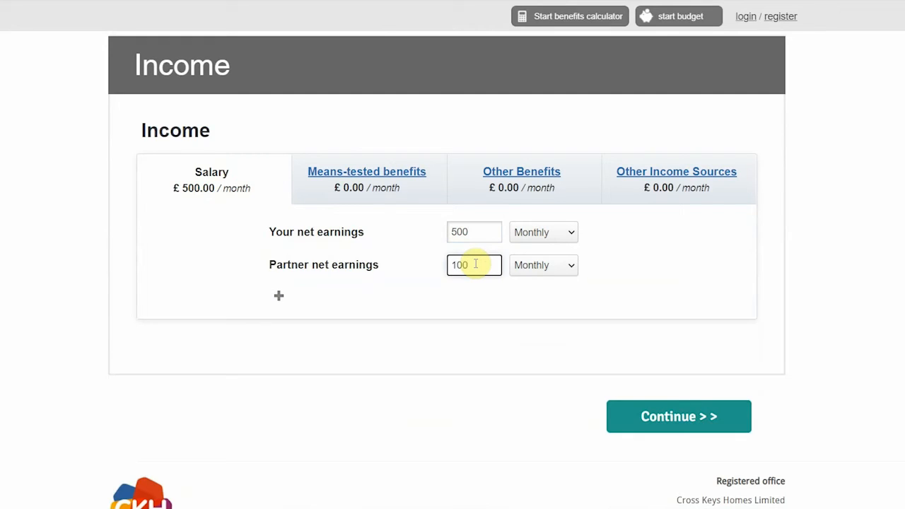
pyautogui.click(564, 265)
pyautogui.click(546, 281)
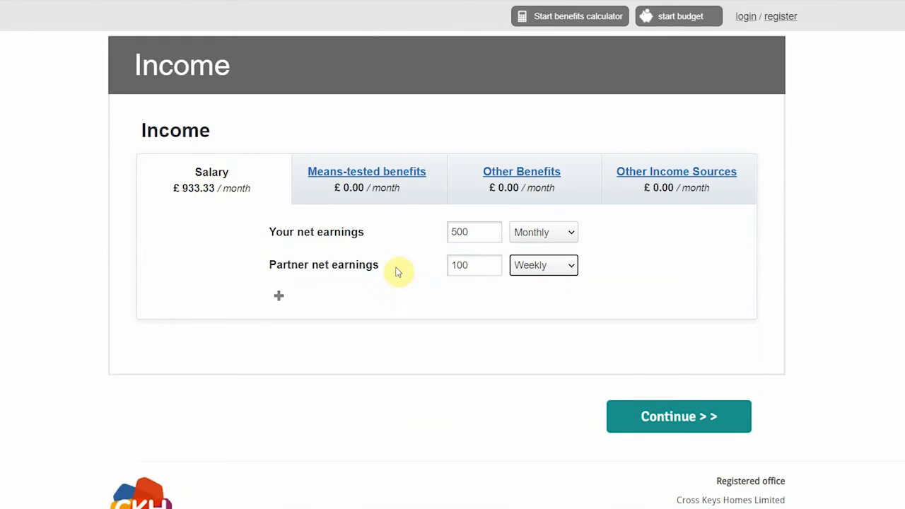
# Step: Enter 517 monthly for Child Tax Credit in the Means-tested benefits section of Income
pyautogui.click(380, 173)
pyautogui.scroll(-1, 365, 295)
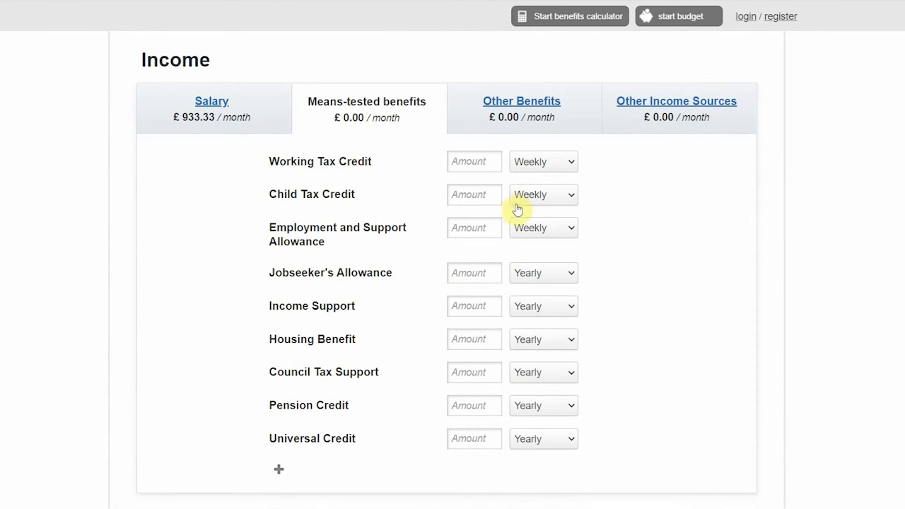
pyautogui.click(478, 195)
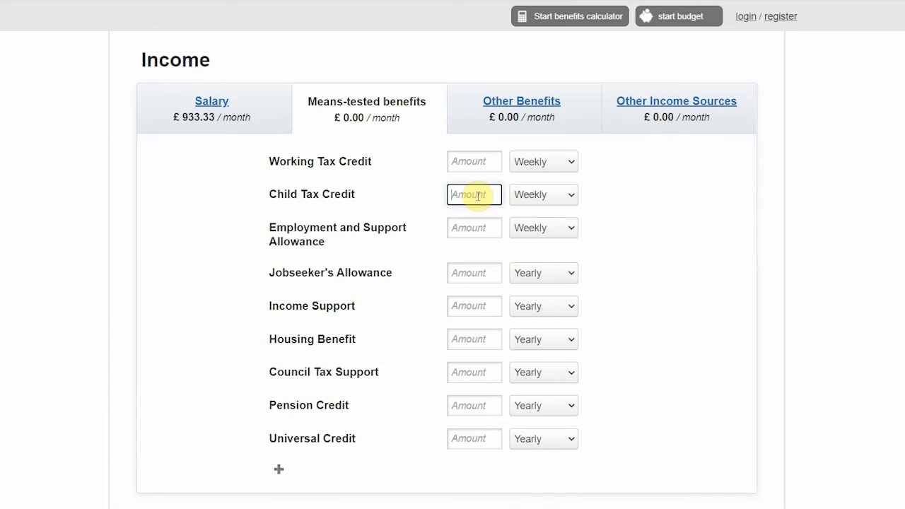
pyautogui.write('517')
pyautogui.click(529, 205)
pyautogui.click(518, 248)
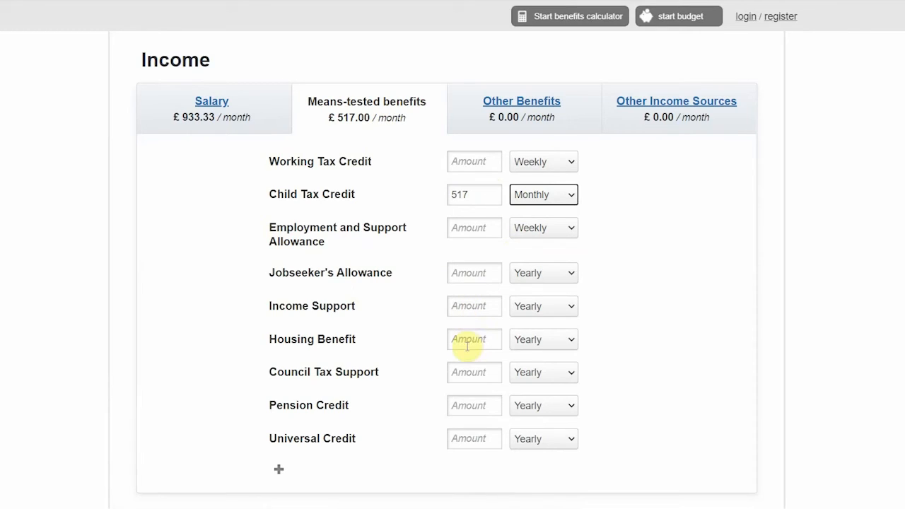
# Step: Enter 30 monthly for Universal Credit in the Means-tested benefits section
pyautogui.click(457, 438)
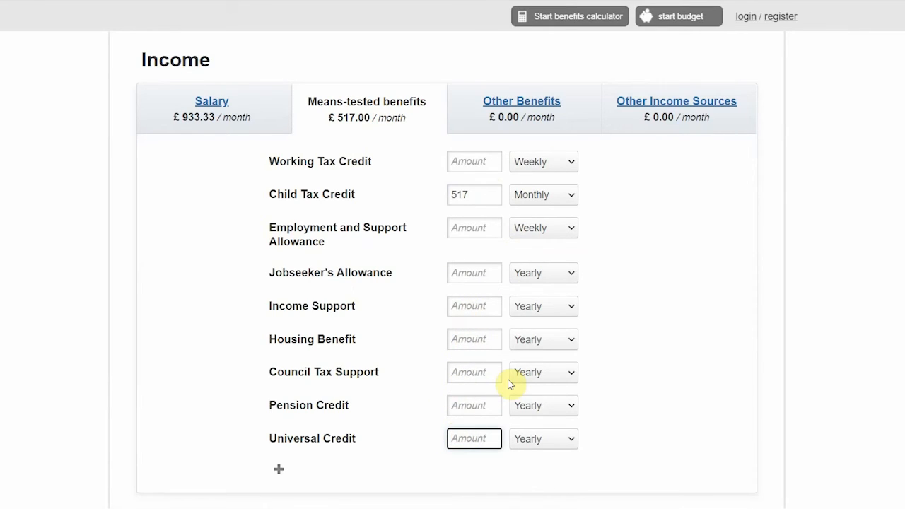
pyautogui.write('30')
pyautogui.click(530, 446)
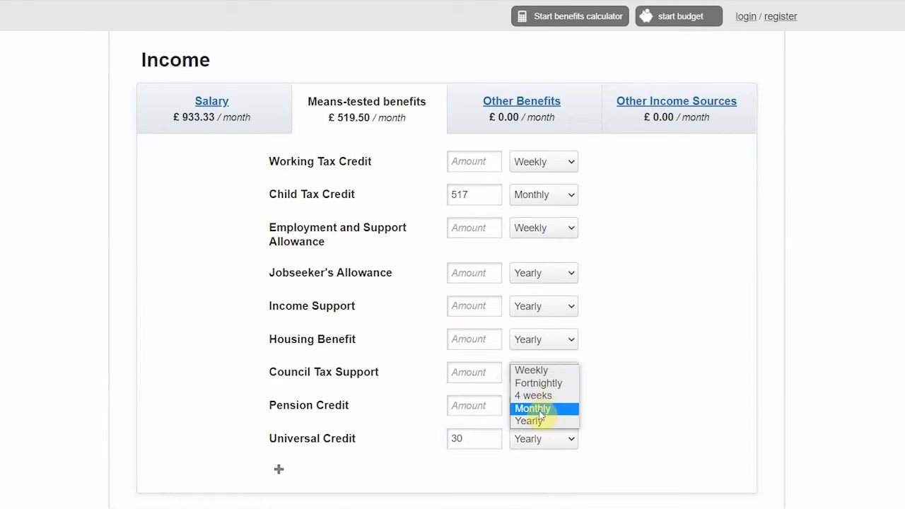
pyautogui.click(540, 410)
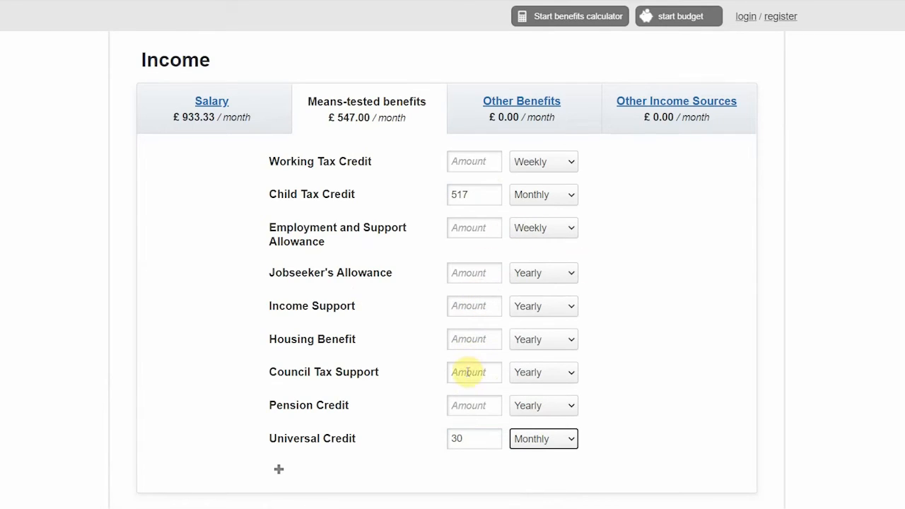
# Step: Enter 25 weekly for Working Tax Credit in the Means-tested benefits section
pyautogui.click(477, 163)
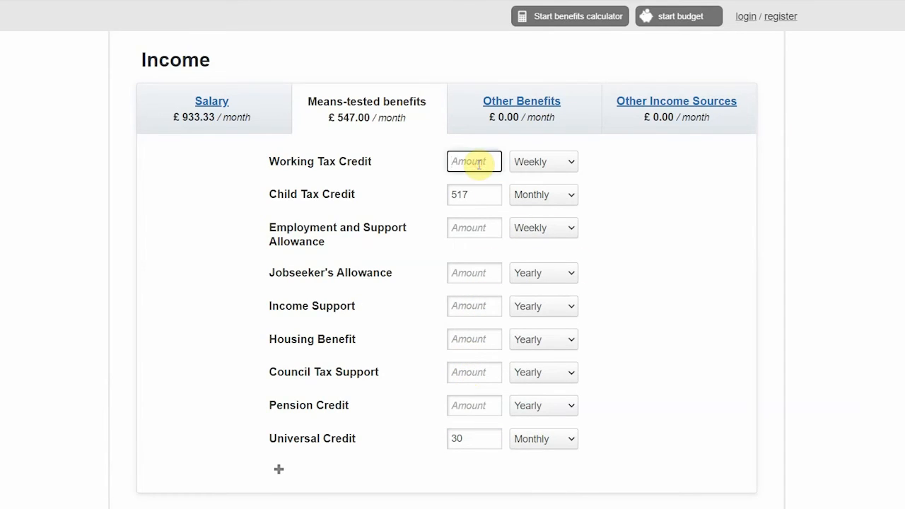
pyautogui.write('25')
pyautogui.click(547, 167)
pyautogui.click(543, 169)
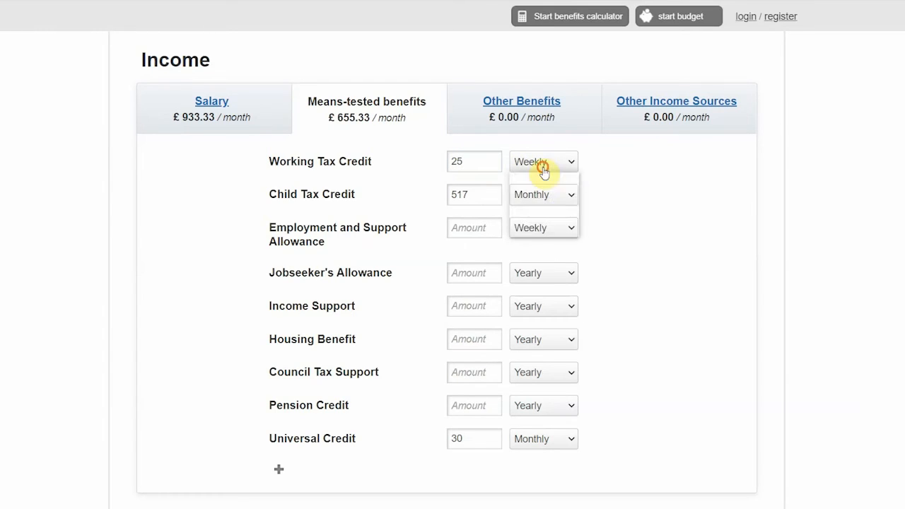
# Step: Enter 20 weekly for Child Benefit in the Other Benefits section of Income
pyautogui.click(554, 104)
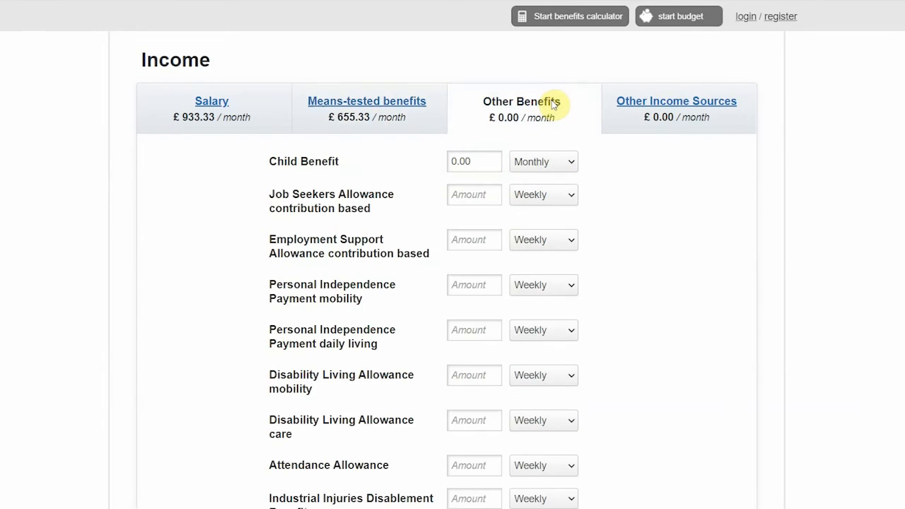
pyautogui.scroll(-1, 519, 195)
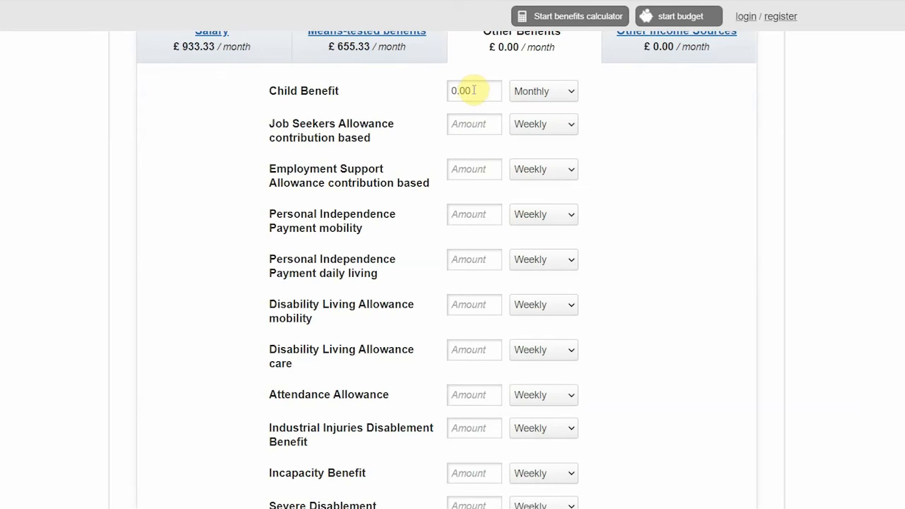
pyautogui.moveTo(473, 90); pyautogui.dragTo(438, 90)
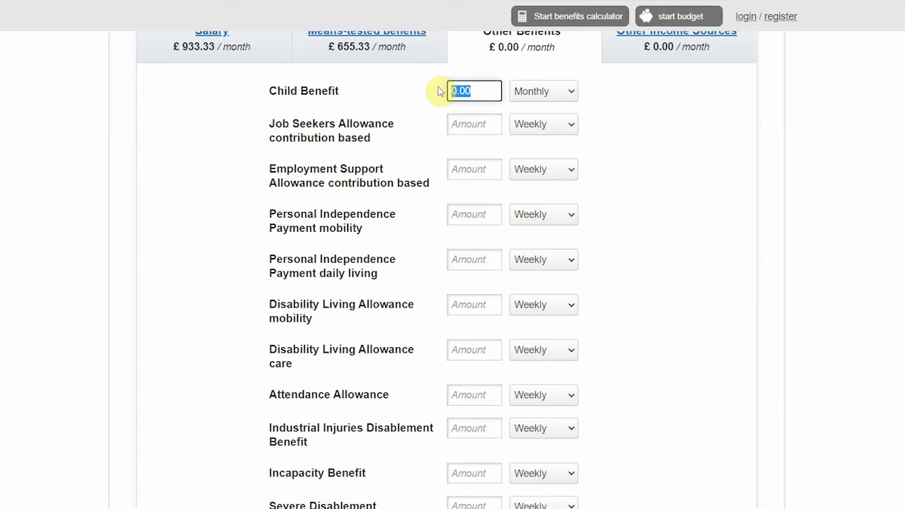
pyautogui.write('20')
pyautogui.click(542, 91)
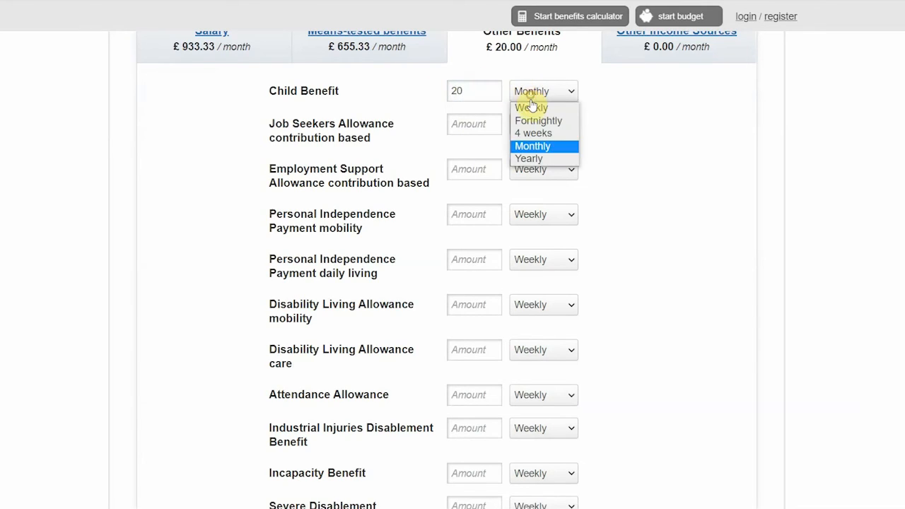
pyautogui.click(538, 106)
# Step: Review the remaining Other Benefits entries and the available entries under Other Income Sources
pyautogui.scroll(-3, 657, 170)
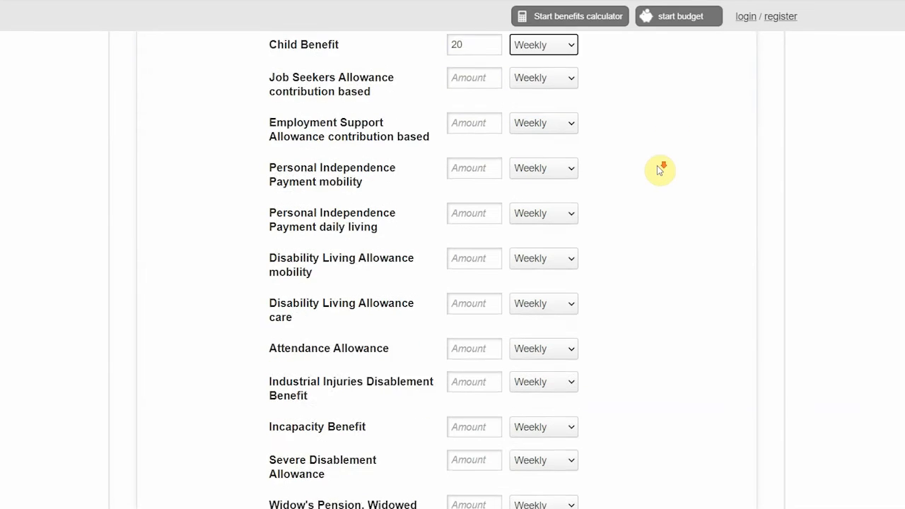
pyautogui.scroll(-3, 657, 169)
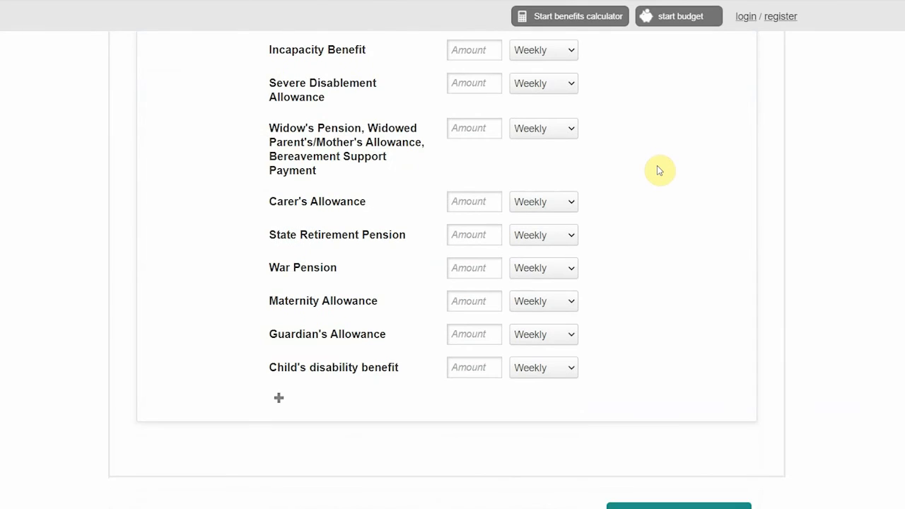
pyautogui.scroll(3, 656, 167)
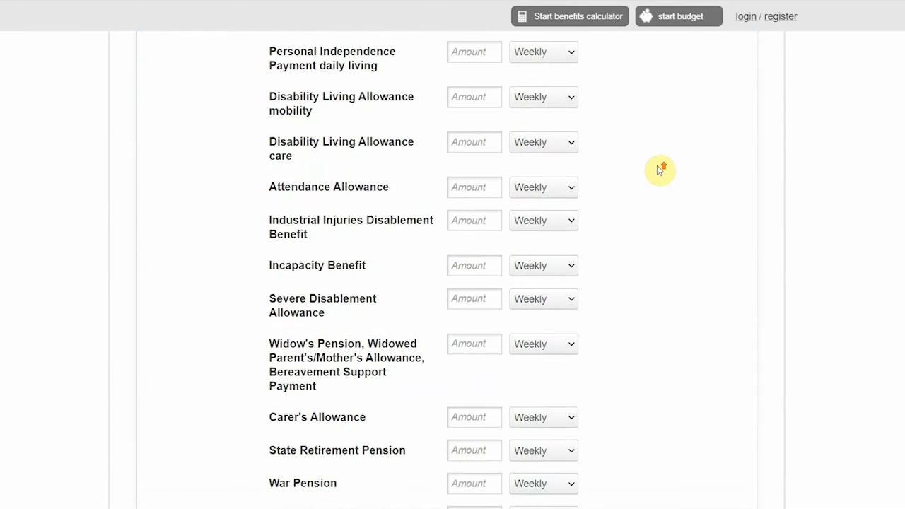
pyautogui.scroll(3, 659, 169)
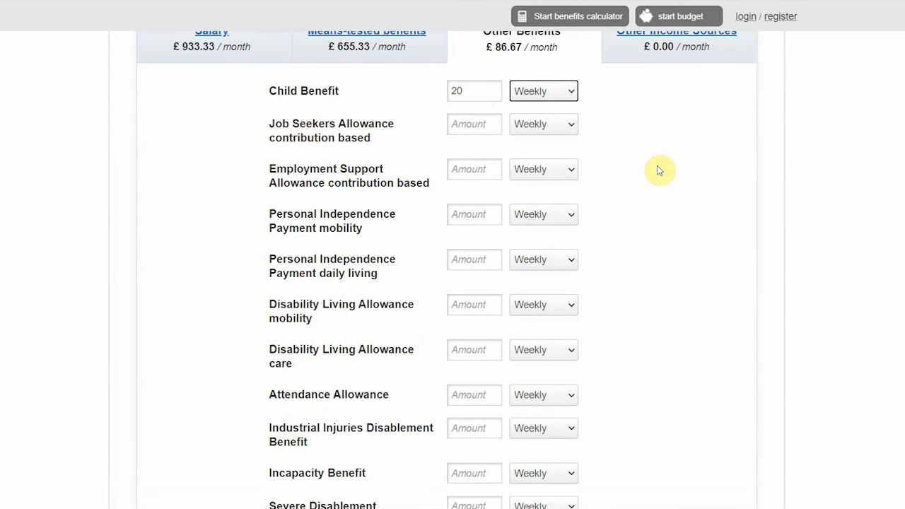
pyautogui.scroll(1, 656, 169)
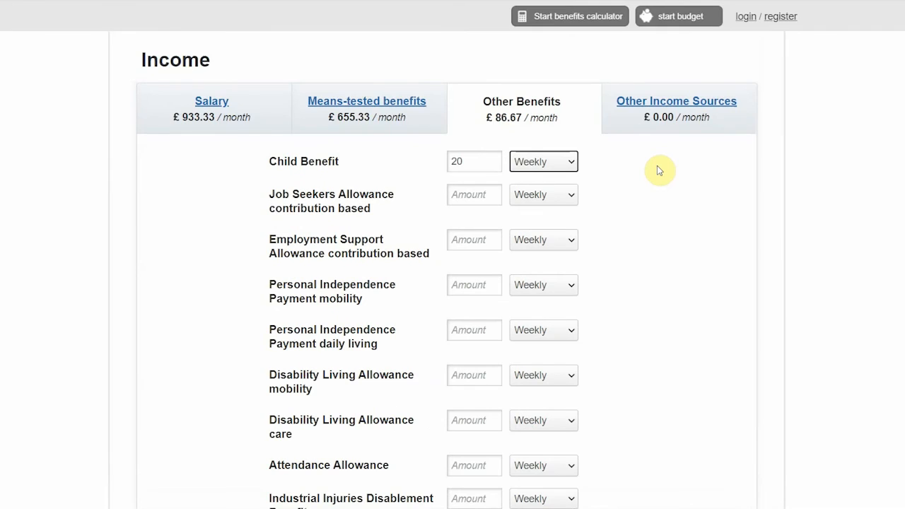
pyautogui.scroll(1, 658, 169)
pyautogui.click(657, 169)
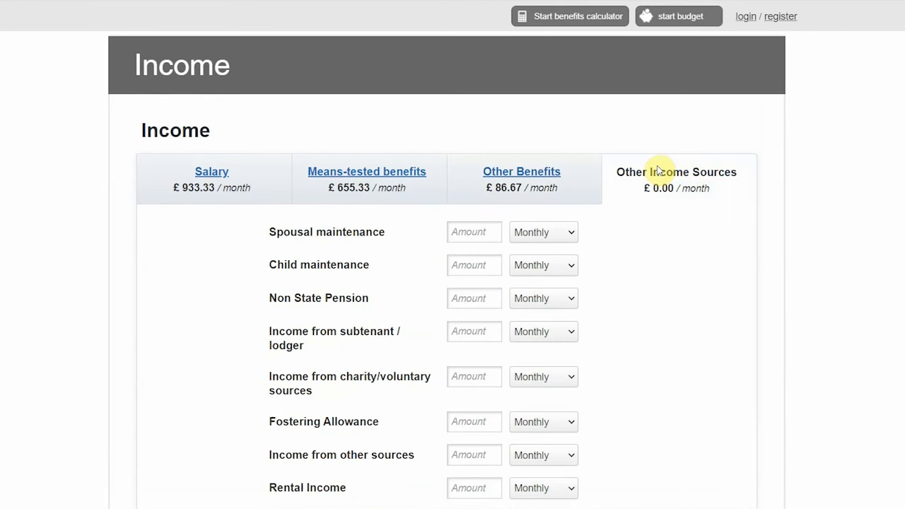
pyautogui.scroll(-1, 639, 271)
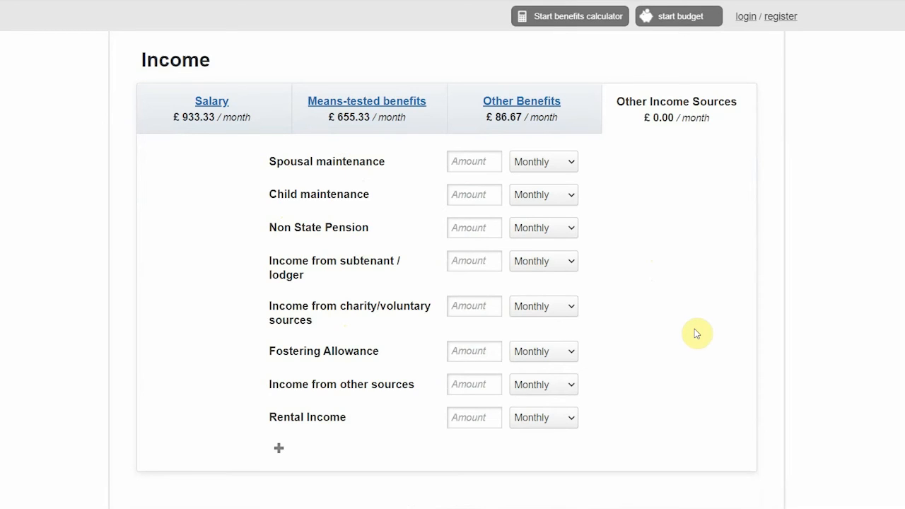
pyautogui.scroll(-1, 696, 334)
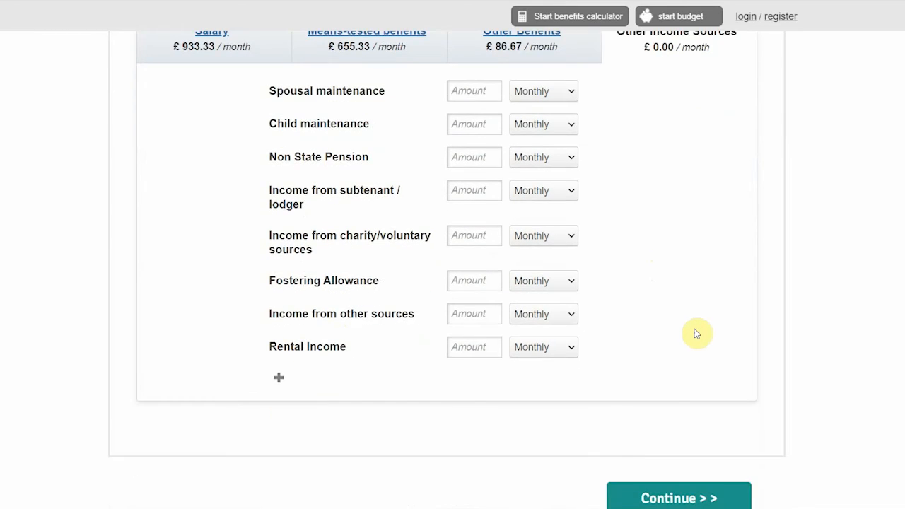
pyautogui.scroll(1, 696, 334)
pyautogui.scroll(-1, 696, 334)
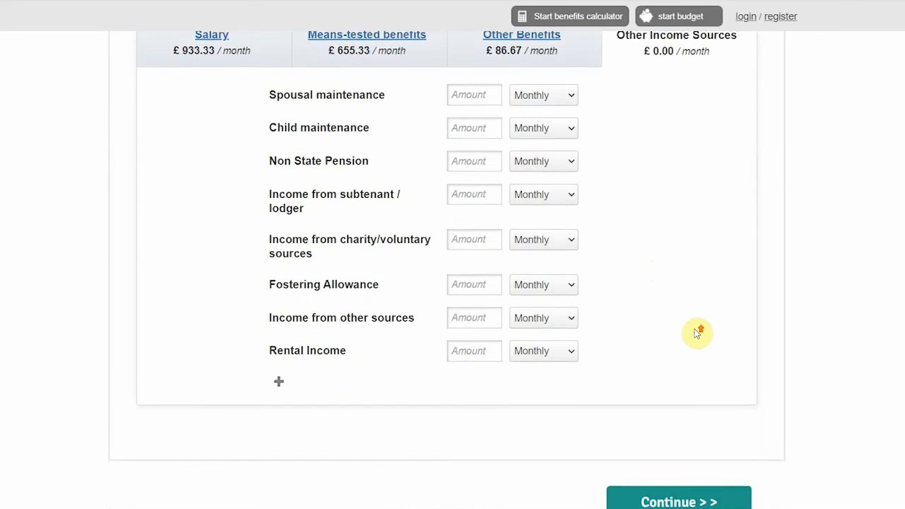
# Step: Check back over the finance entries, and continue from the completed Income section to the budget results
pyautogui.scroll(9, 697, 334)
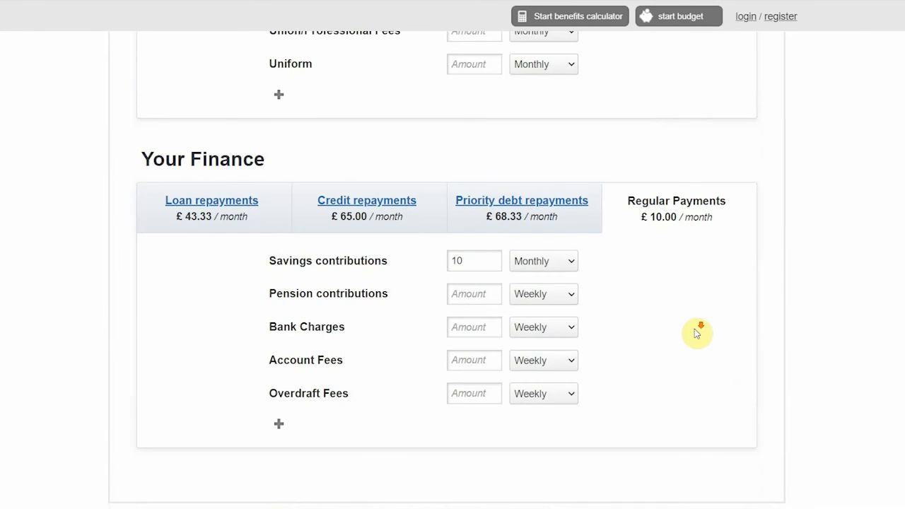
pyautogui.scroll(-7, 696, 332)
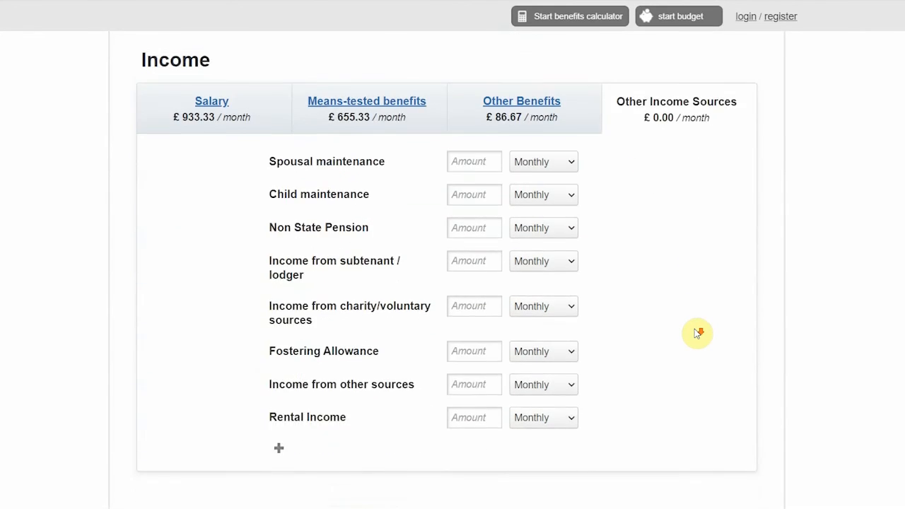
pyautogui.scroll(-3, 696, 332)
pyautogui.click(685, 359)
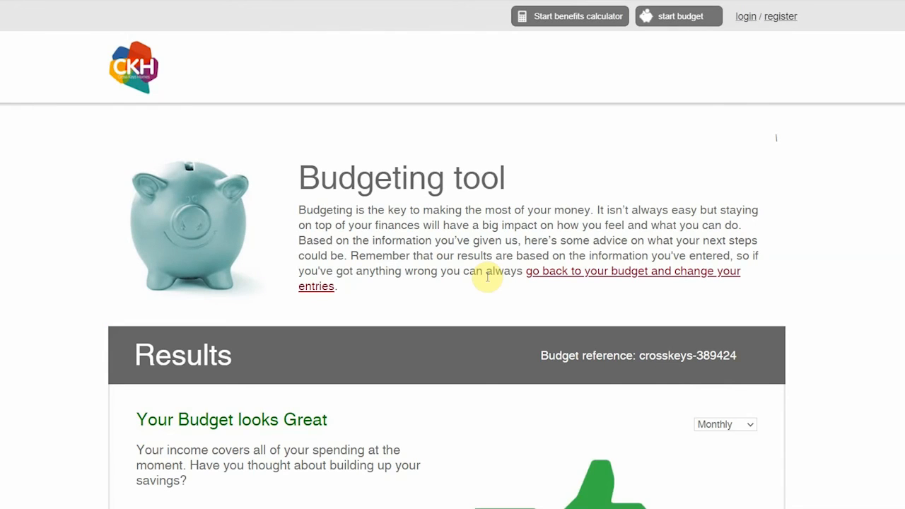
# Step: Examine the monthly budget summary and the Outgoings chart with its spending breakdown
pyautogui.scroll(-2, 487, 278)
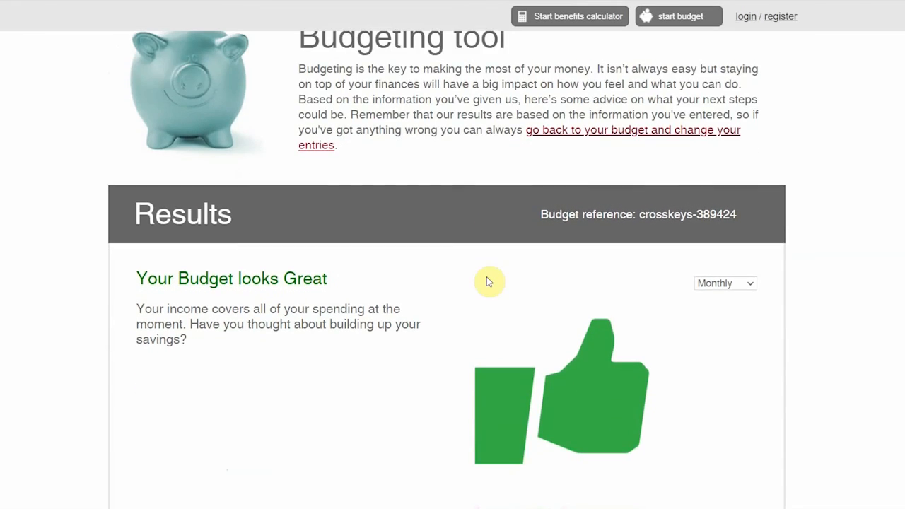
pyautogui.scroll(-1, 488, 279)
pyautogui.scroll(-1, 489, 281)
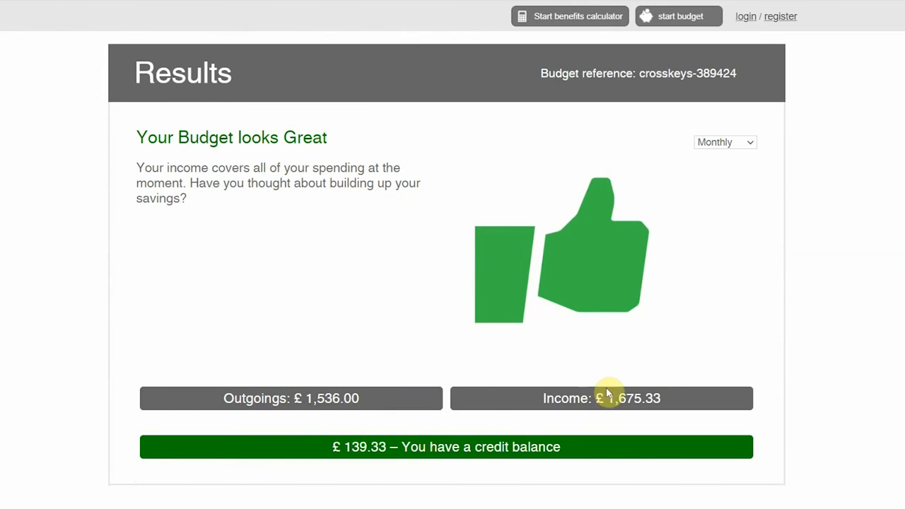
pyautogui.scroll(-1, 514, 445)
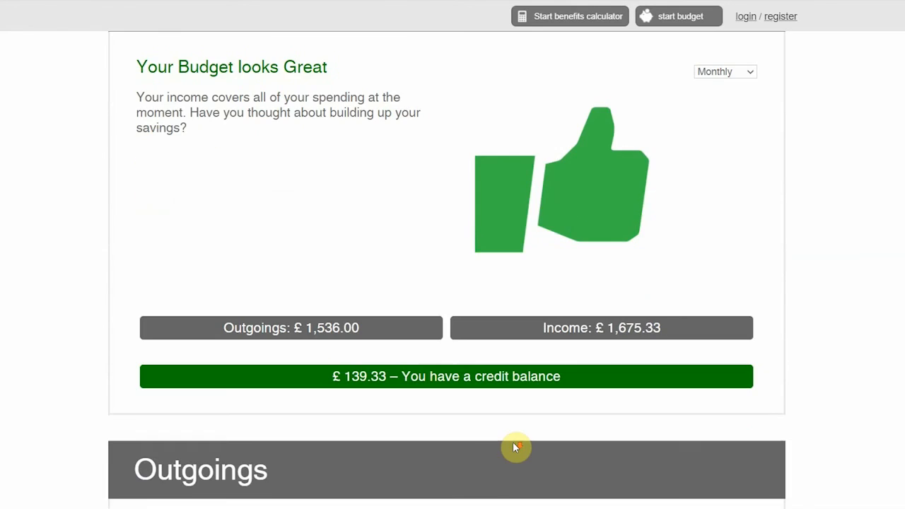
pyautogui.scroll(-4, 500, 401)
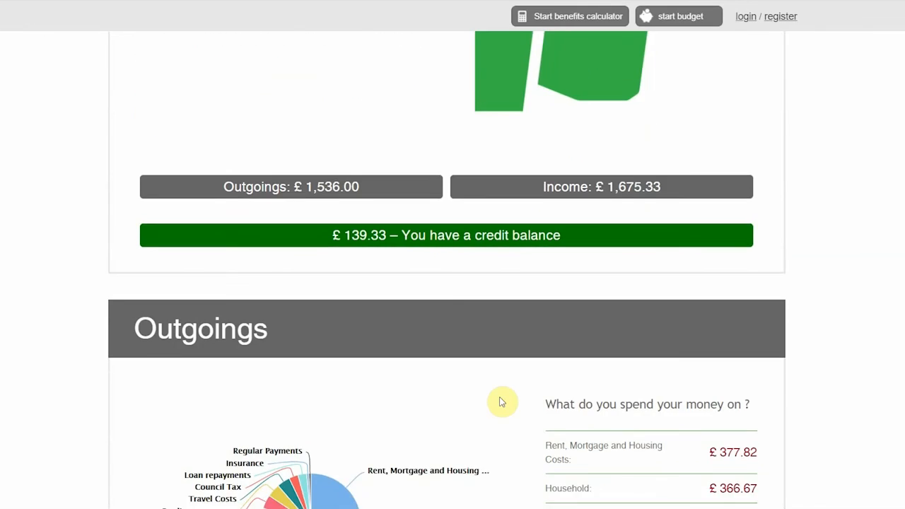
pyautogui.scroll(-2, 501, 401)
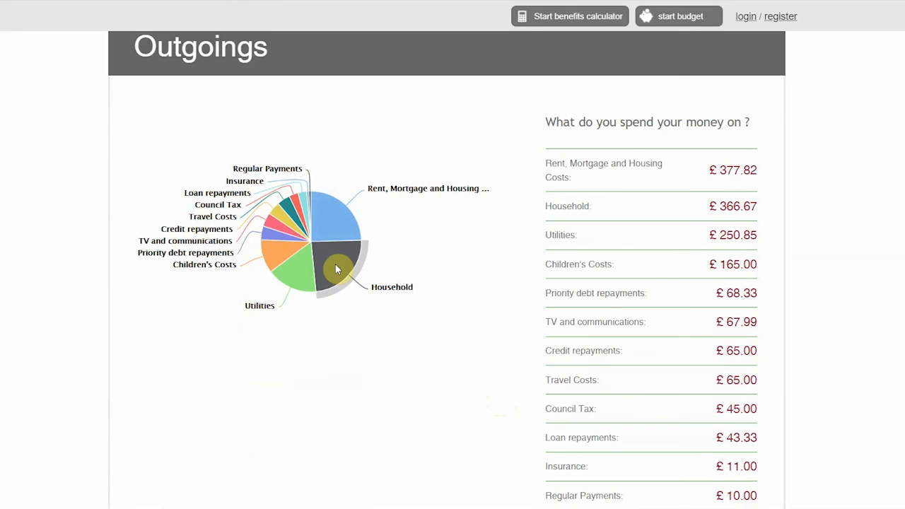
pyautogui.scroll(-3, 336, 267)
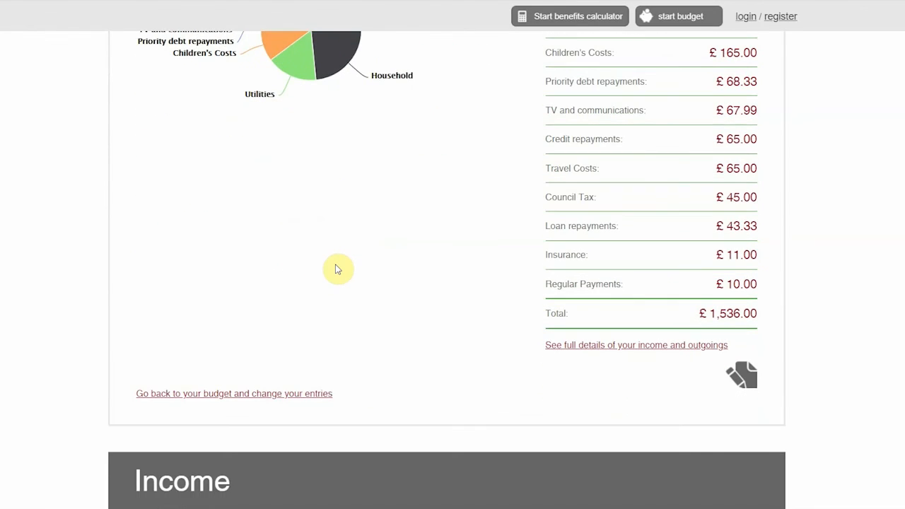
# Step: Examine the Income chart and breakdown, and read the tips under Your money, your choices
pyautogui.scroll(-5, 335, 265)
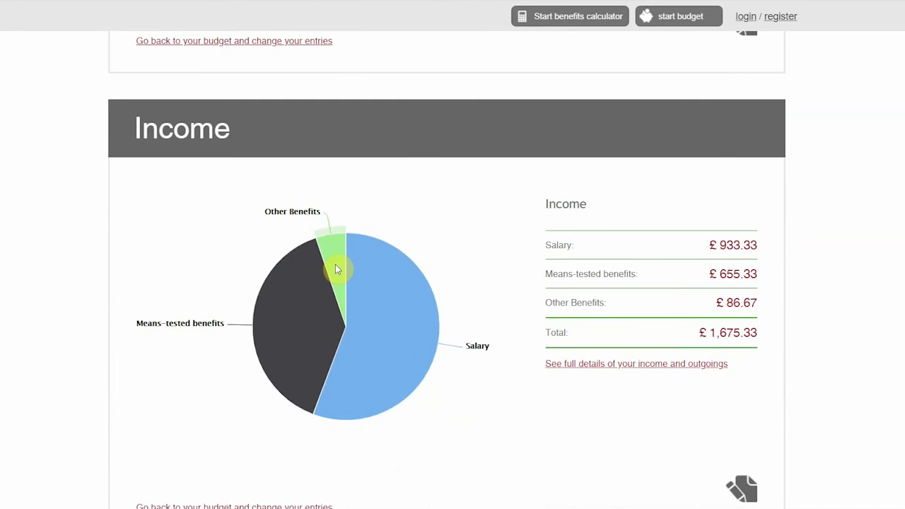
pyautogui.scroll(-2, 398, 231)
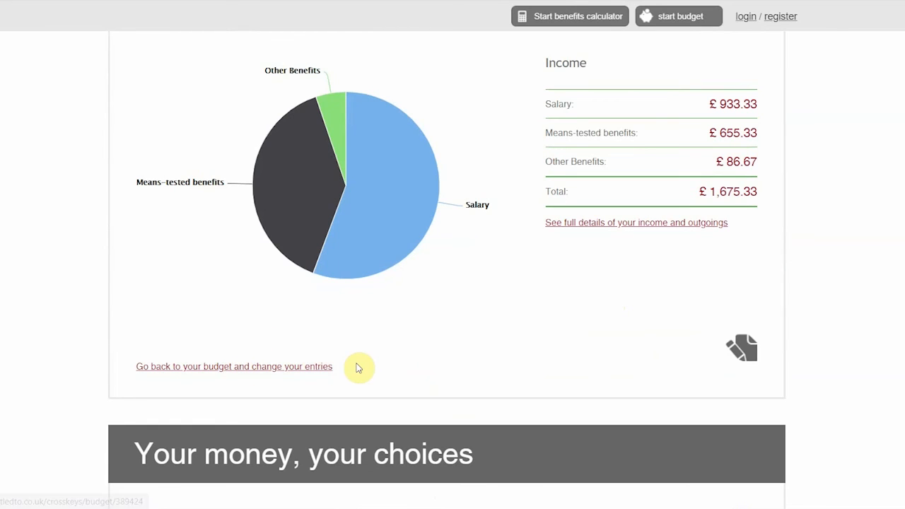
pyautogui.scroll(2, 421, 354)
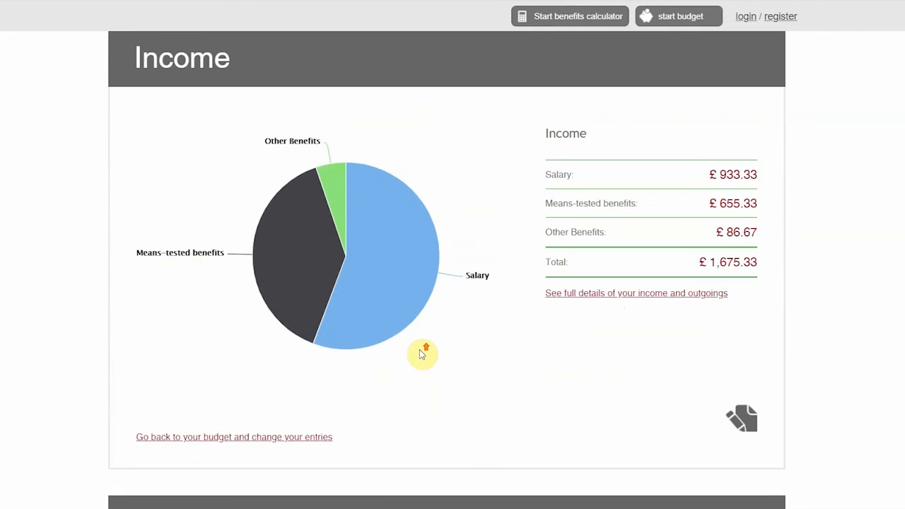
pyautogui.scroll(-2, 421, 354)
pyautogui.scroll(-4, 422, 354)
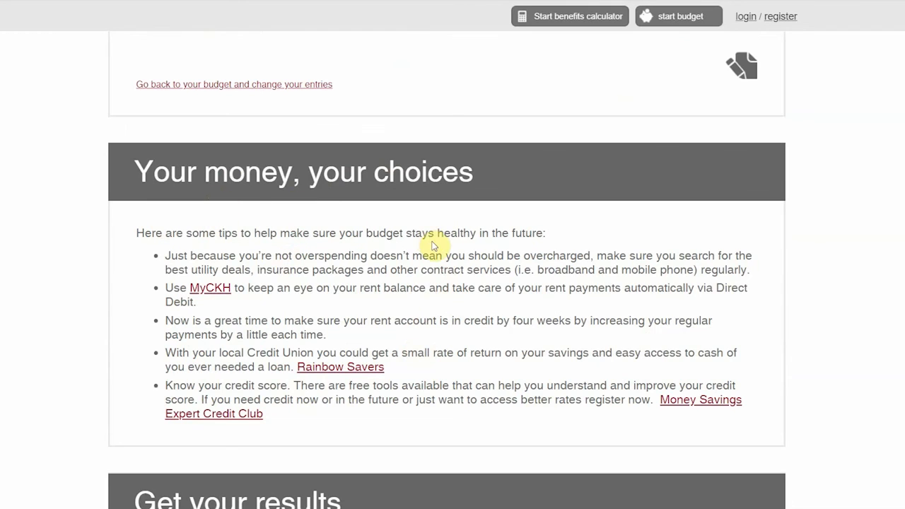
pyautogui.scroll(-1, 420, 283)
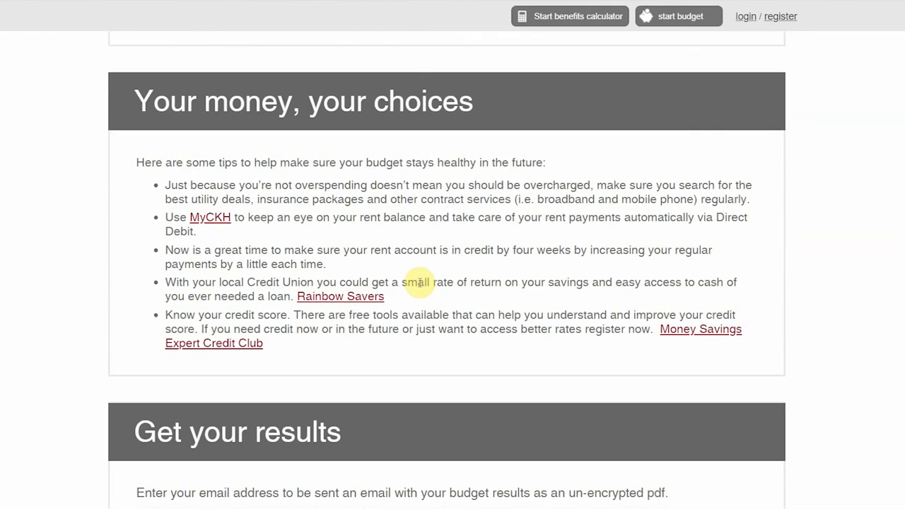
# Step: Fill in the email address for receiving the budget results under Get your results
pyautogui.scroll(-2, 417, 281)
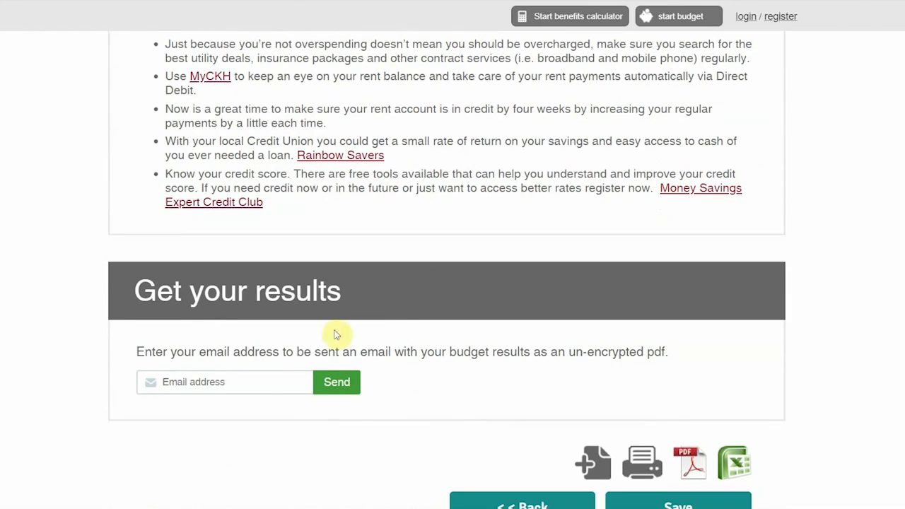
pyautogui.click(254, 379)
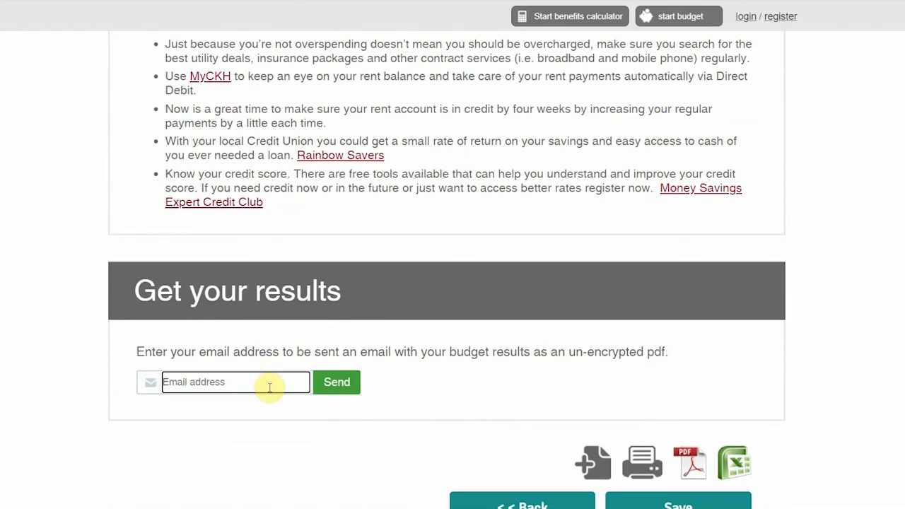
pyautogui.write('someone@email.com')
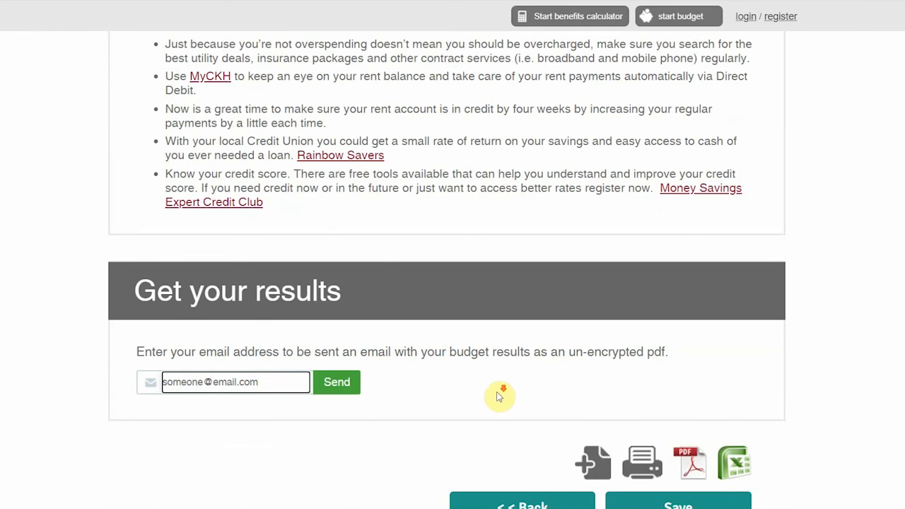
# Step: Download the budget results as a PDF and open the file to look through its detailed outgoings
pyautogui.scroll(-1, 499, 392)
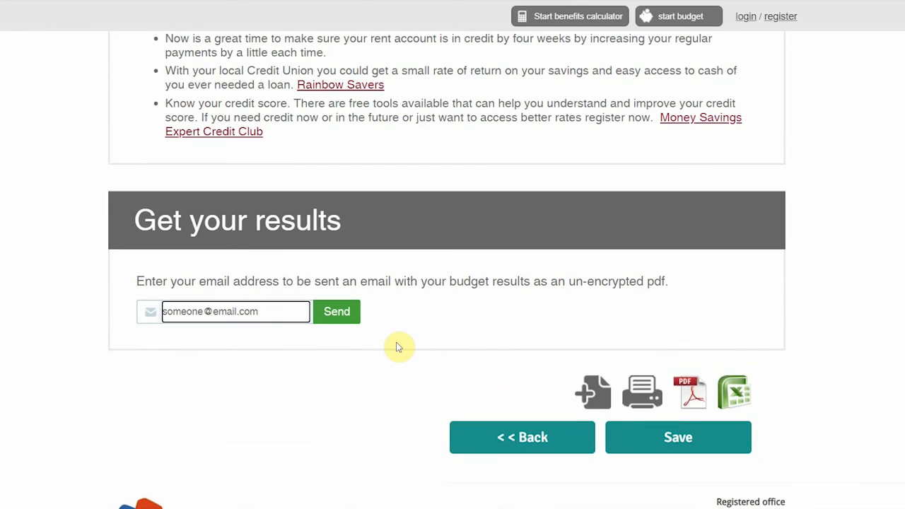
pyautogui.click(696, 396)
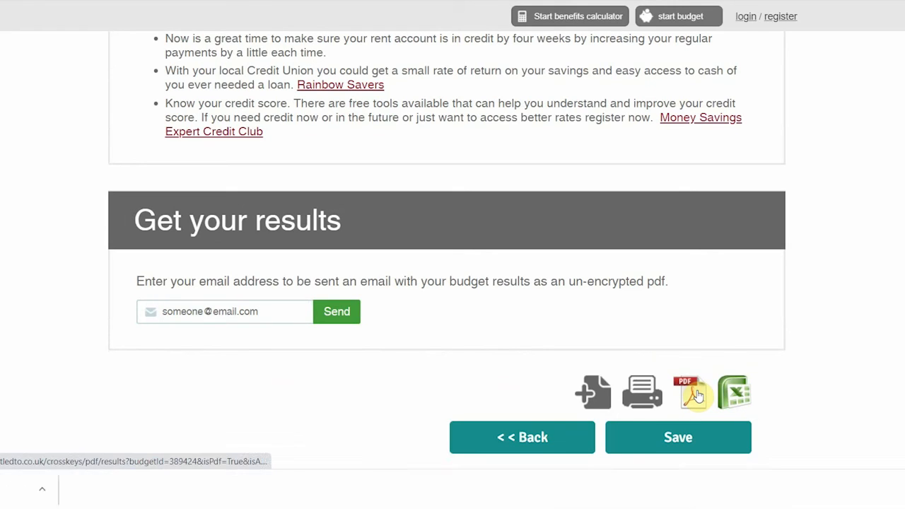
pyautogui.click(14, 490)
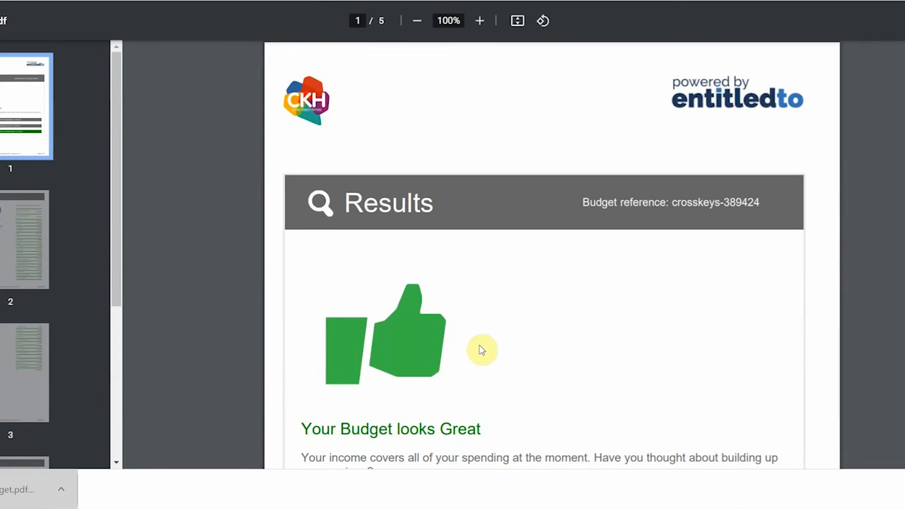
pyautogui.scroll(-10, 481, 350)
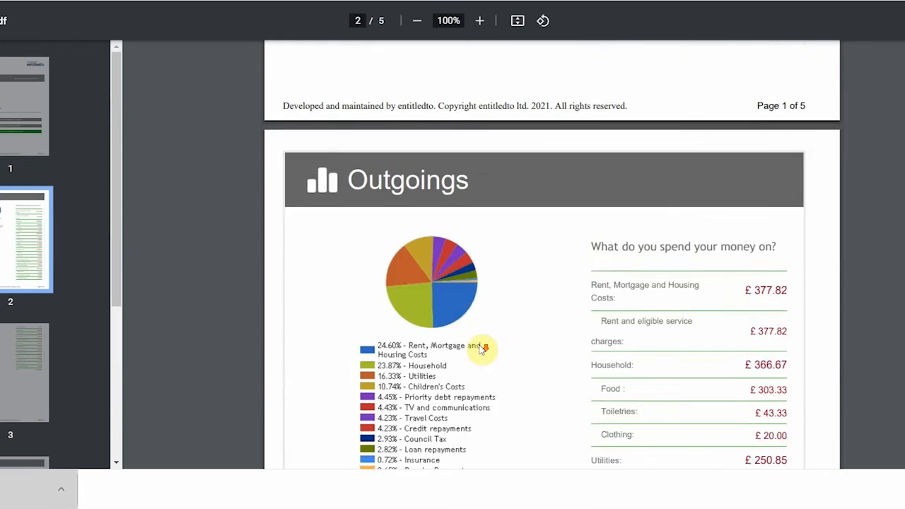
pyautogui.scroll(-12, 481, 349)
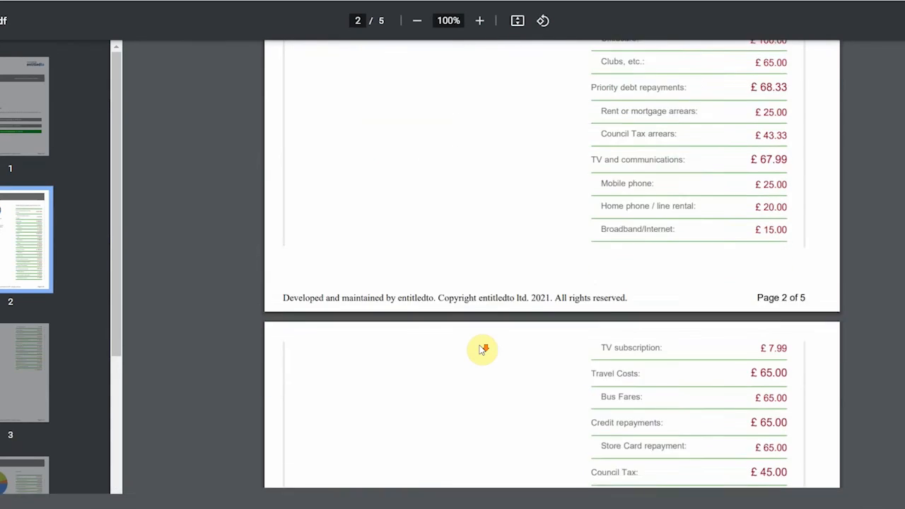
# Step: Look through the remaining PDF pages, covering the Income breakdown and the Your money, your choices tips, and return to the outgoings
pyautogui.scroll(-12, 482, 349)
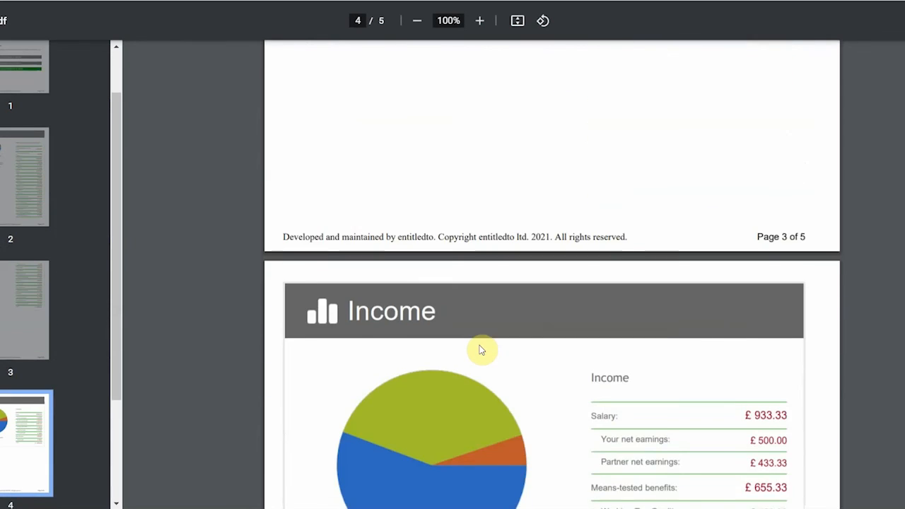
pyautogui.scroll(-12, 481, 350)
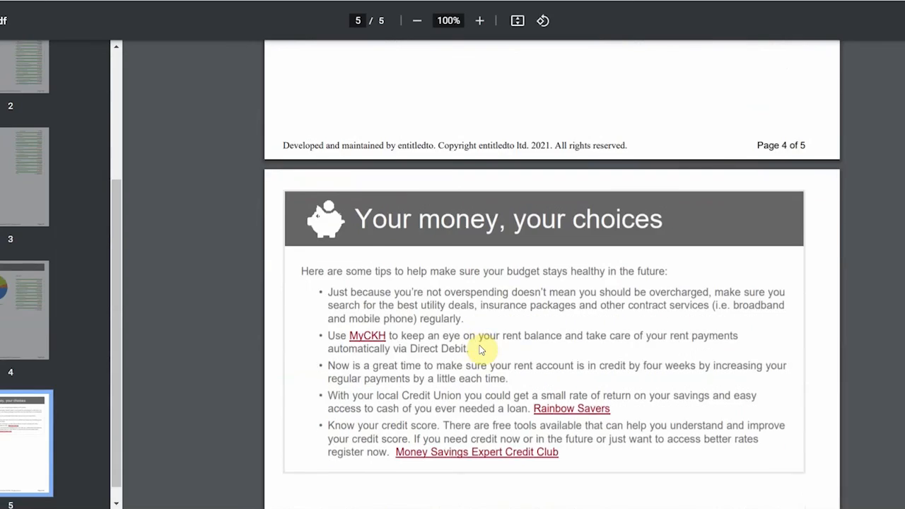
pyautogui.scroll(10, 480, 350)
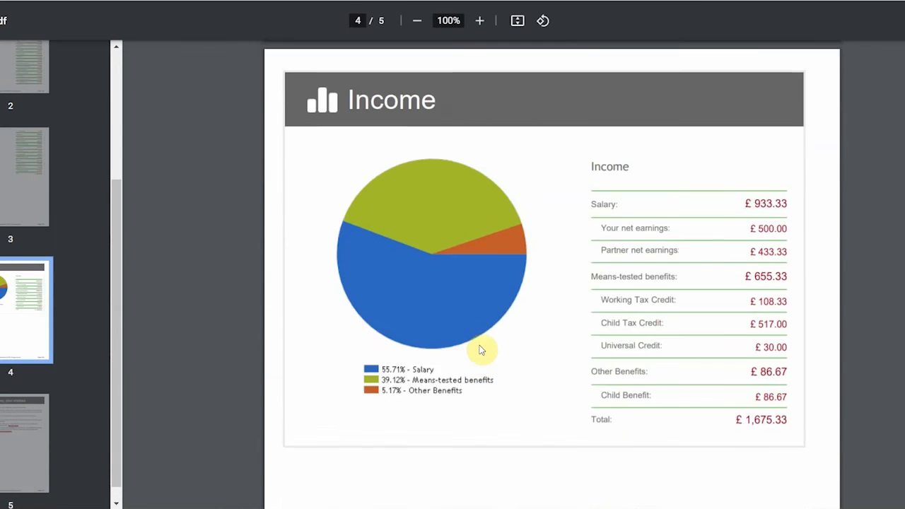
pyautogui.scroll(12, 481, 350)
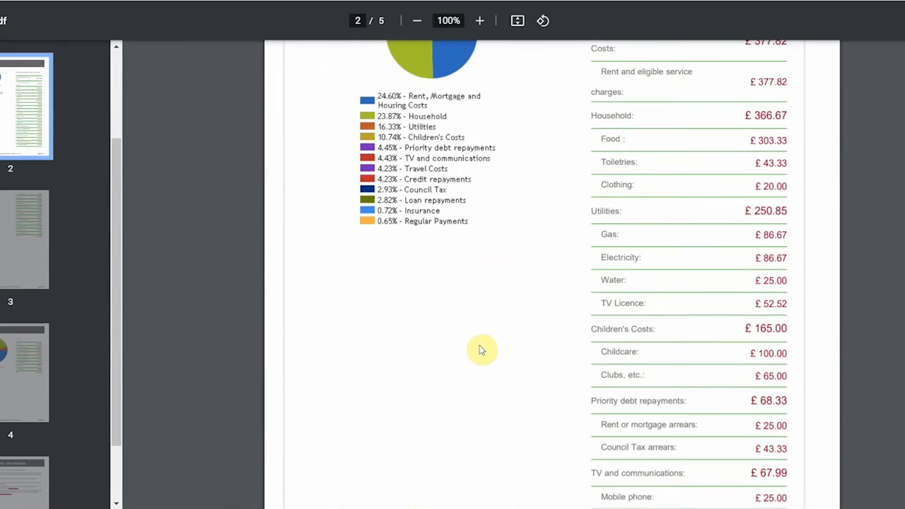
# Step: Return to the online budget results page and choose to save the budget
pyautogui.click(231, 1)
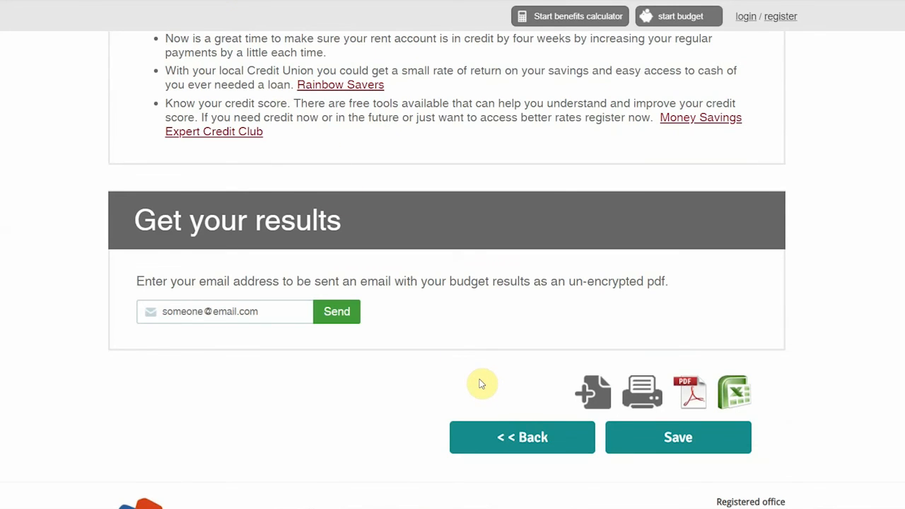
pyautogui.scroll(1, 482, 383)
pyautogui.scroll(-2, 483, 382)
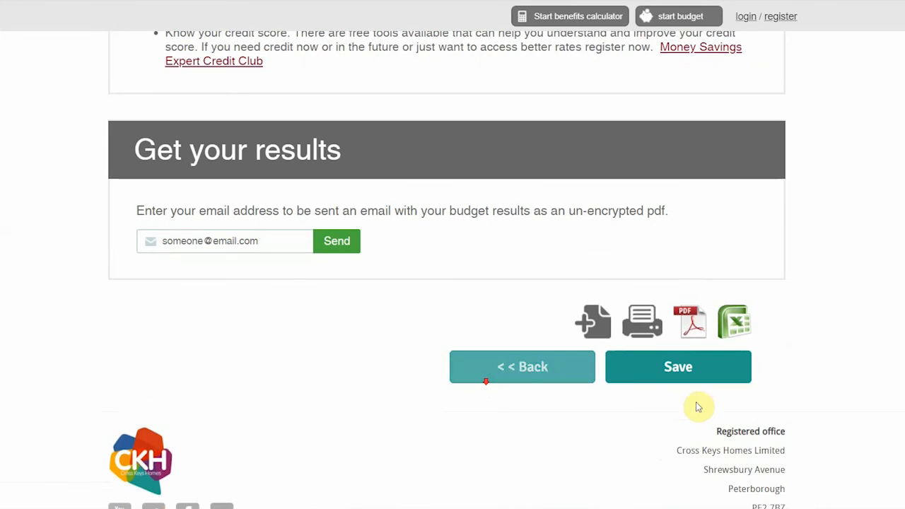
pyautogui.click(678, 368)
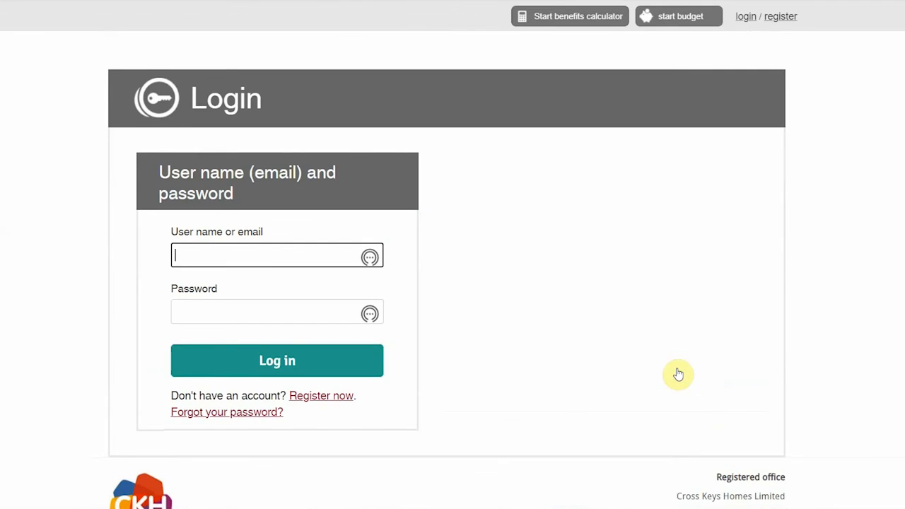